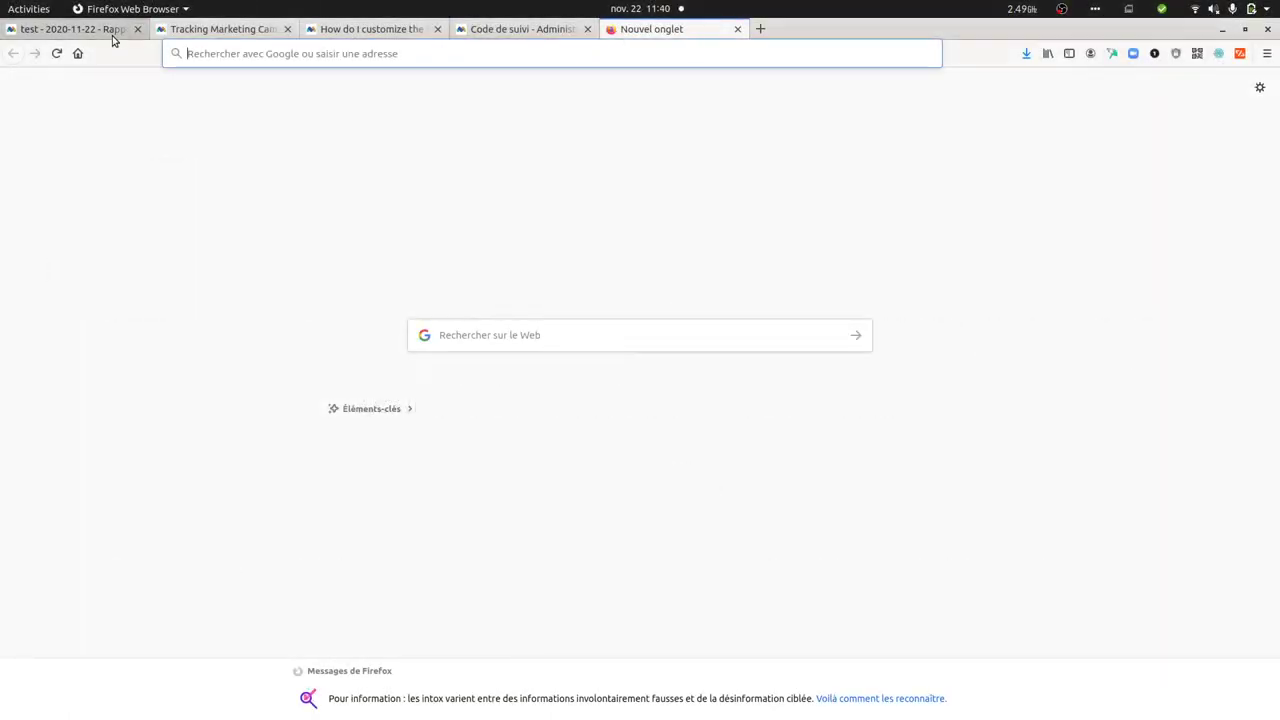
click(115, 36)
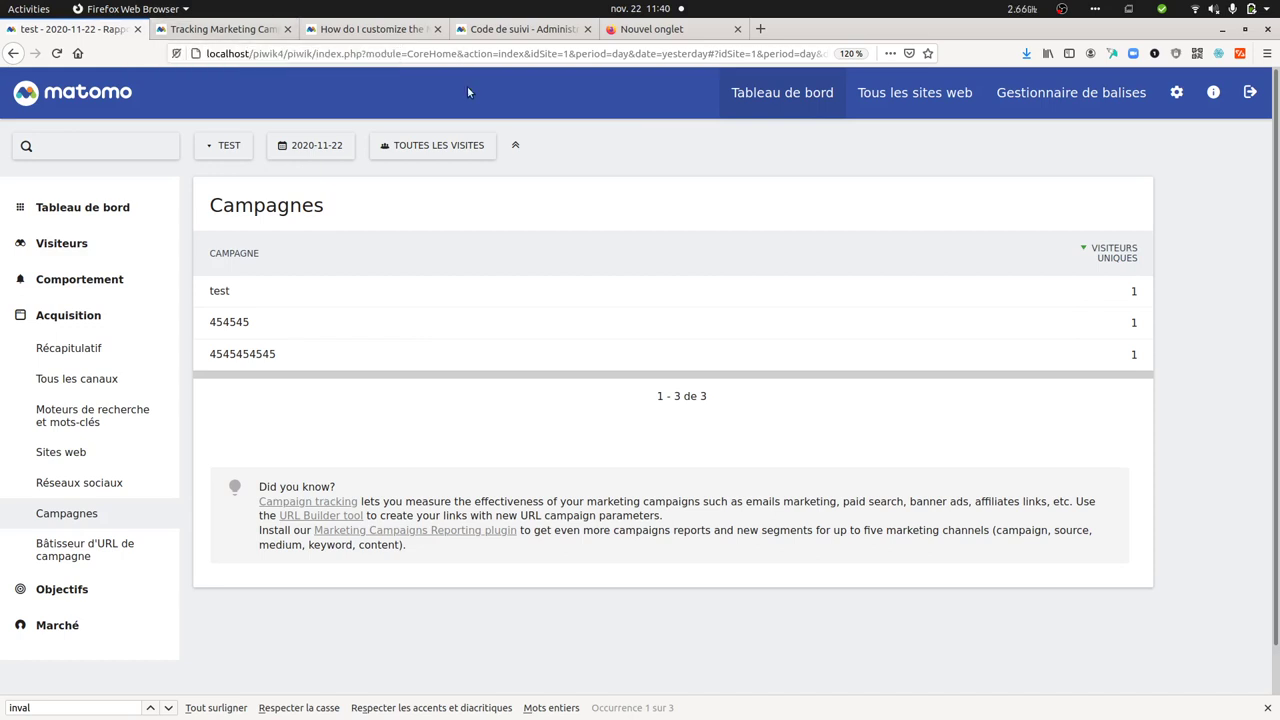
mouse_move(732, 214)
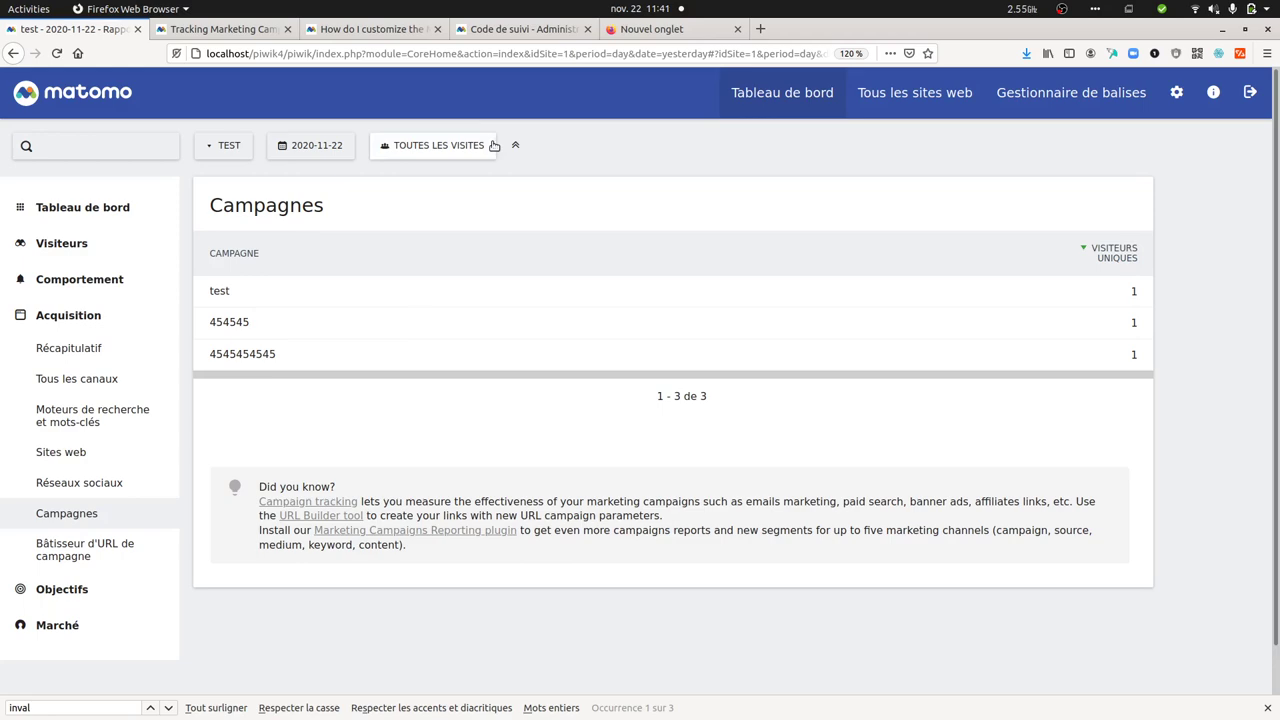
click(330, 30)
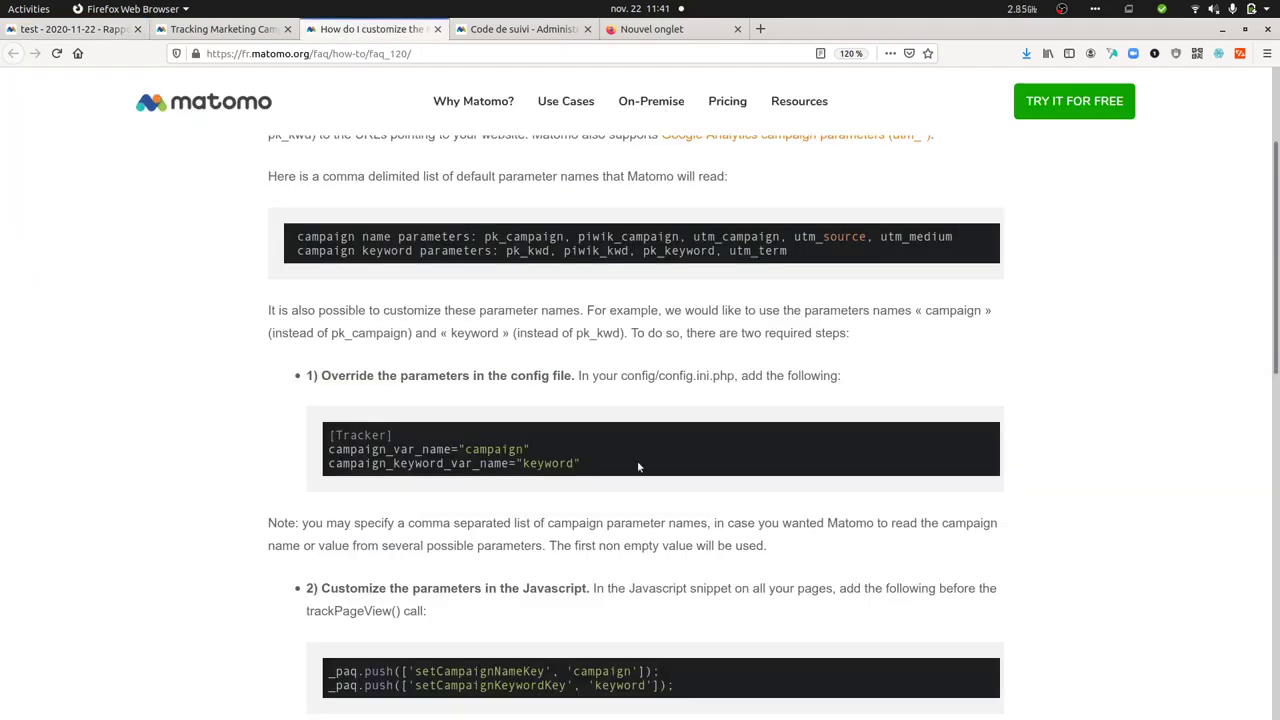
scroll(637, 460, up, 3)
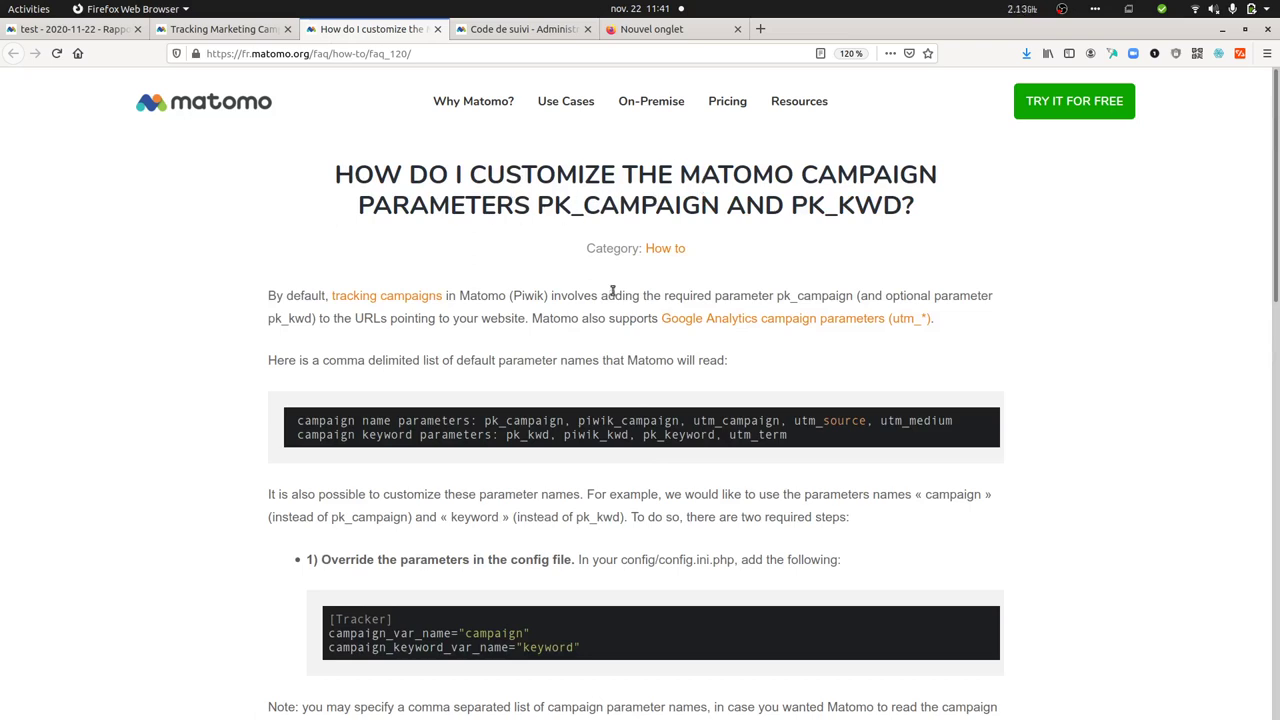
drag(539, 210, 916, 212)
scroll(645, 268, down, 3)
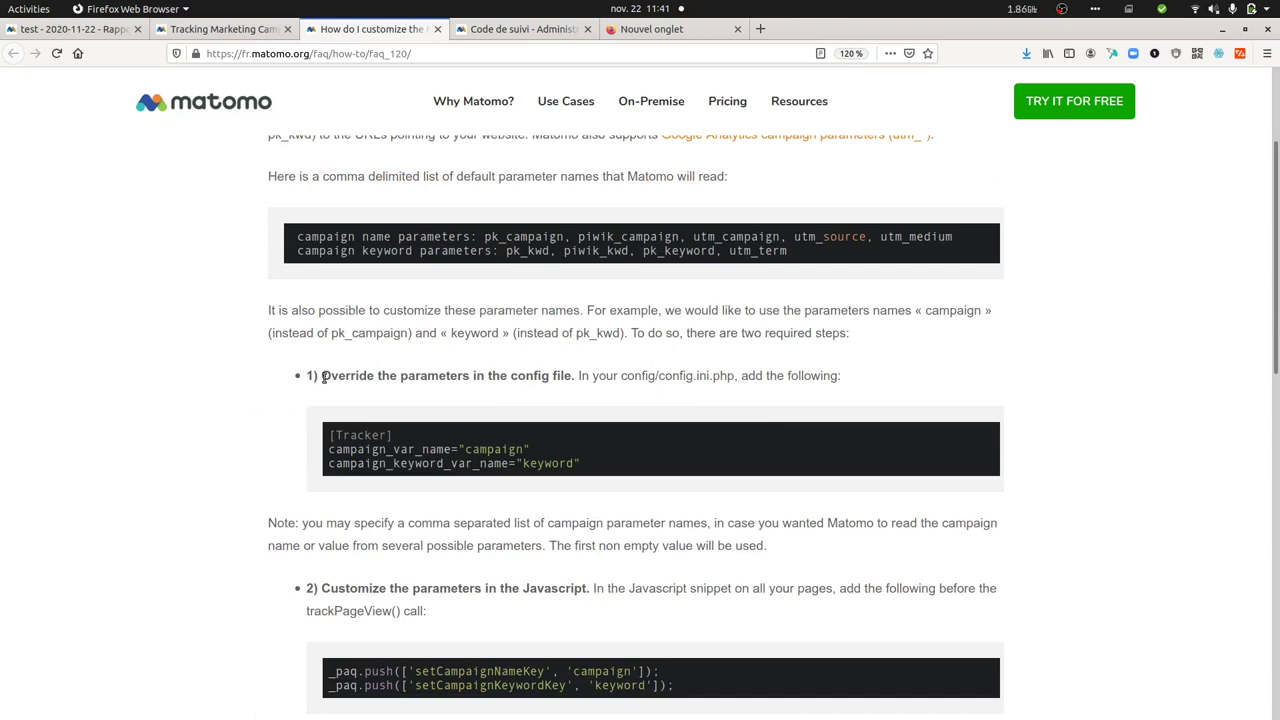
drag(321, 375, 572, 386)
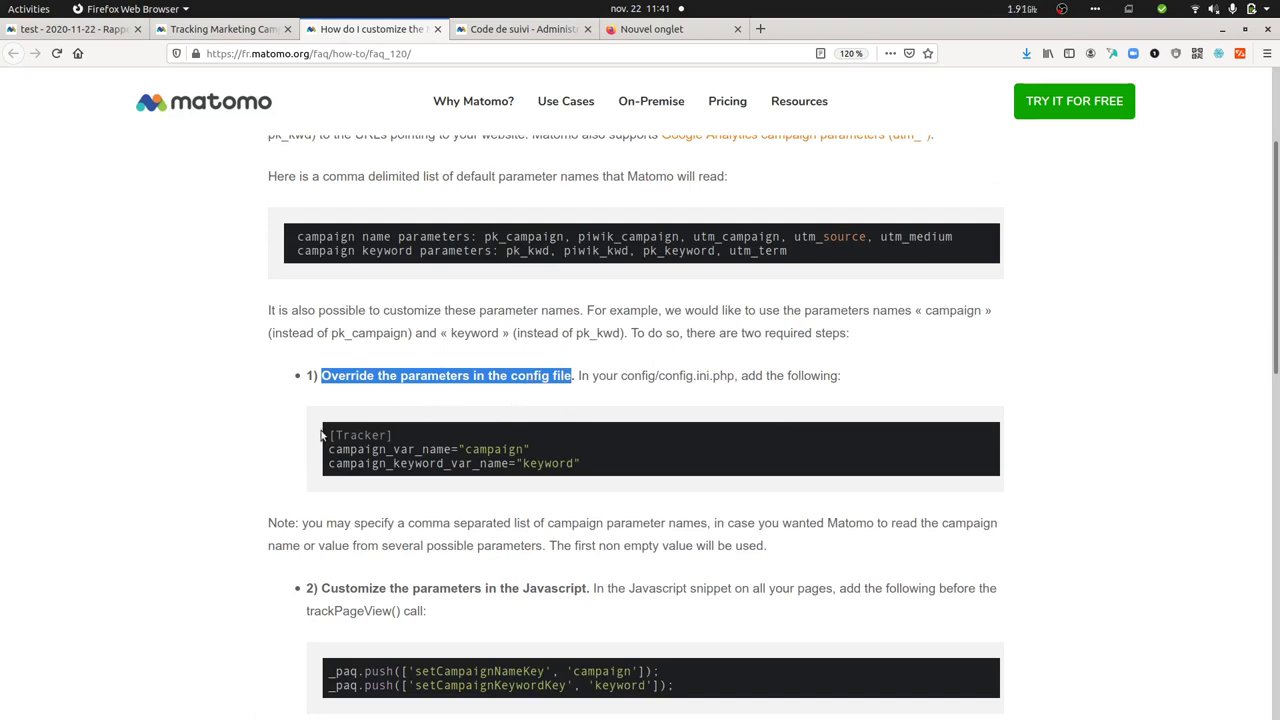
drag(331, 435, 599, 479)
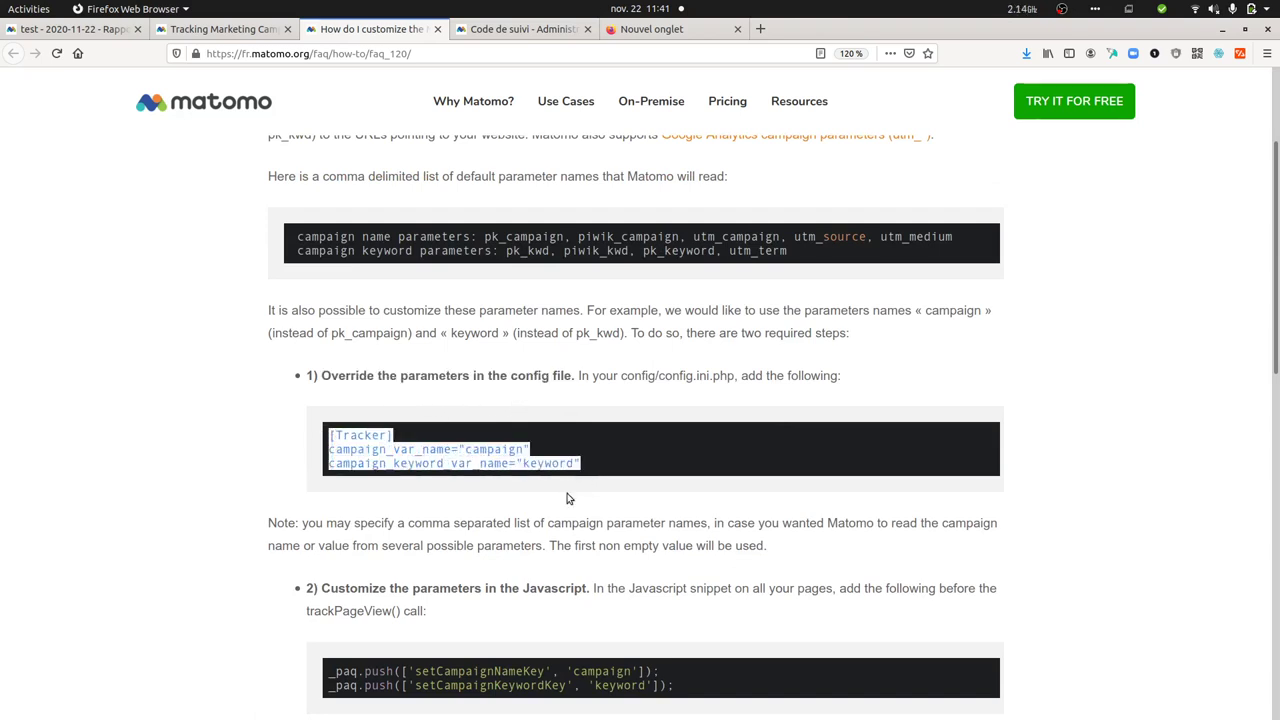
scroll(544, 561, down, 3)
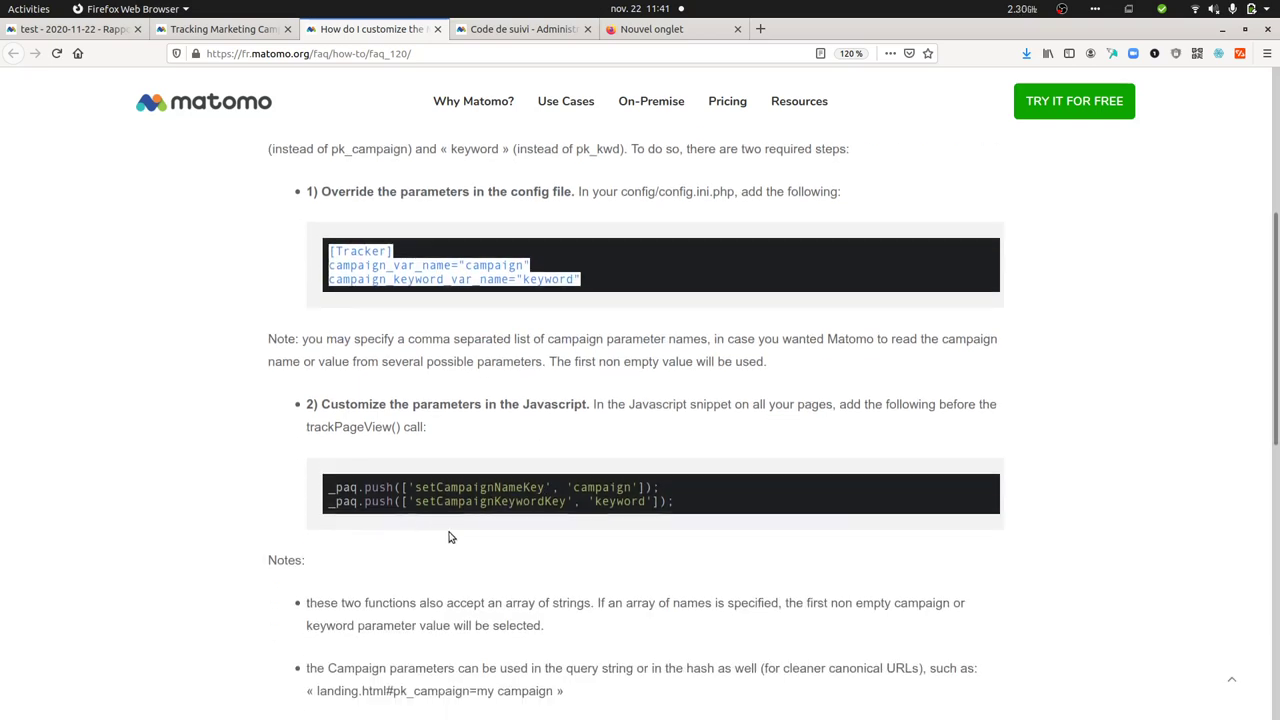
drag(328, 487, 676, 503)
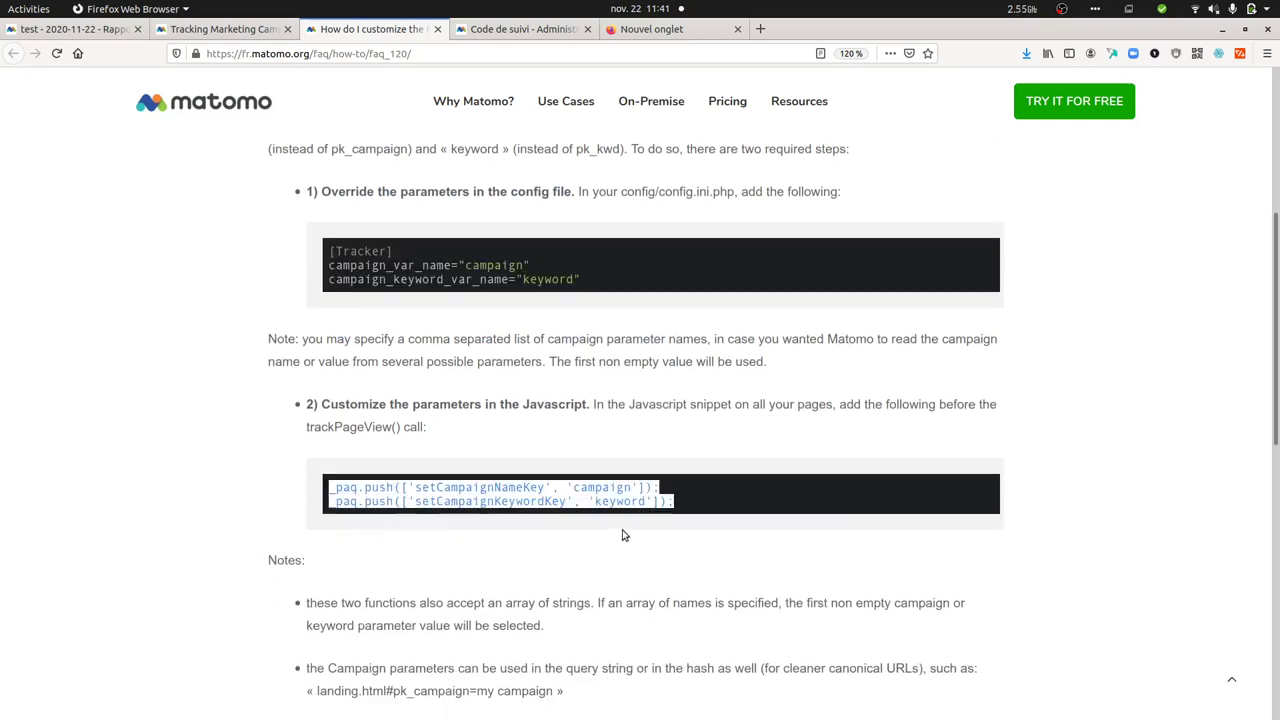
scroll(475, 536, up, 4)
scroll(472, 540, down, 1)
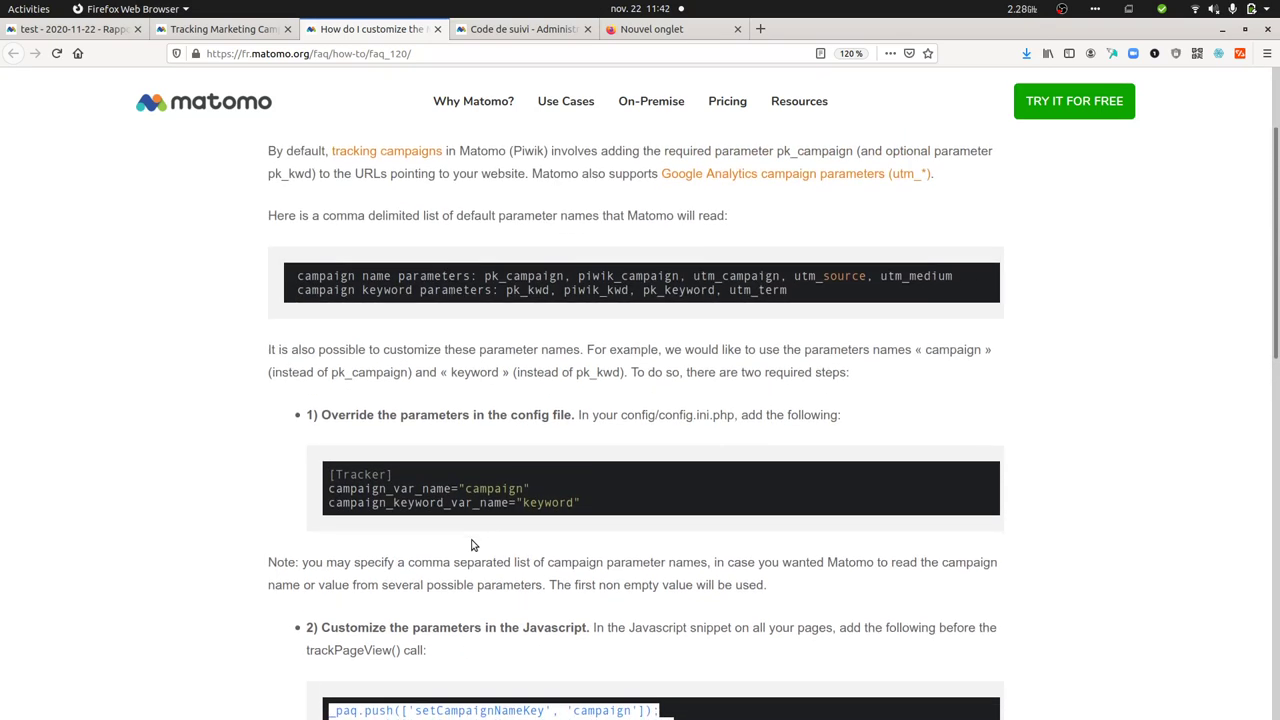
scroll(472, 540, down, 1)
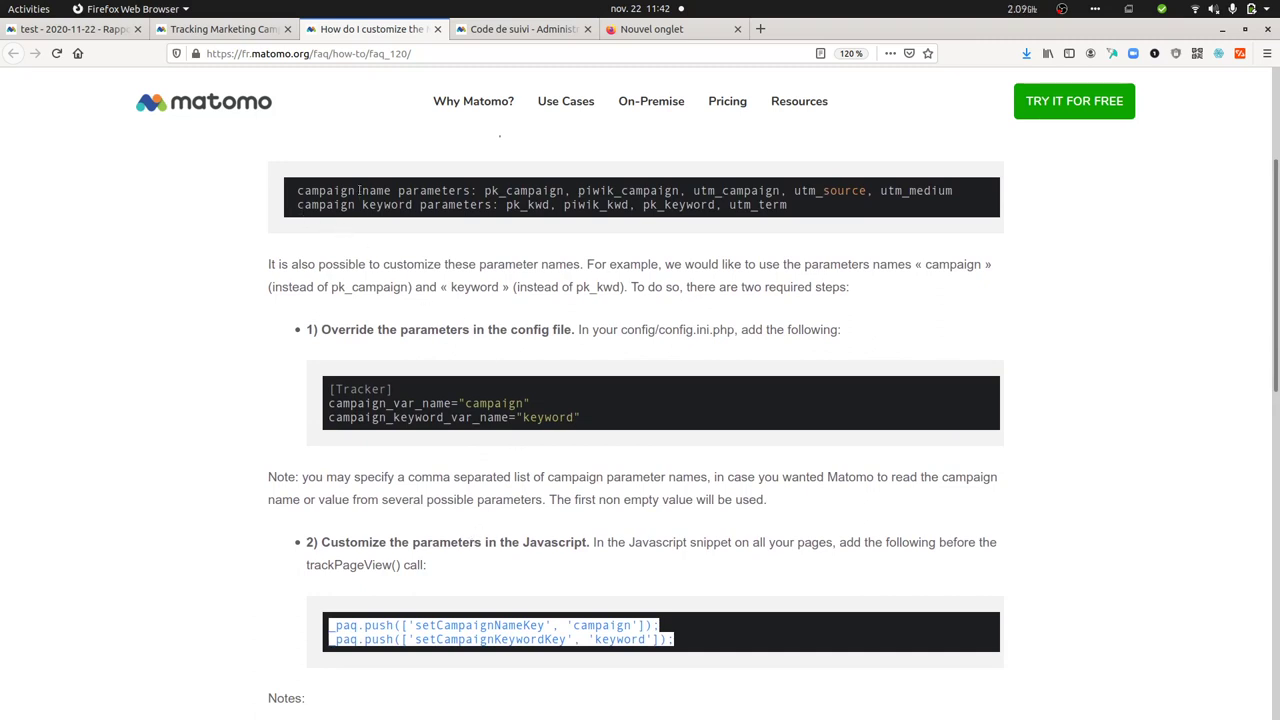
click(510, 530)
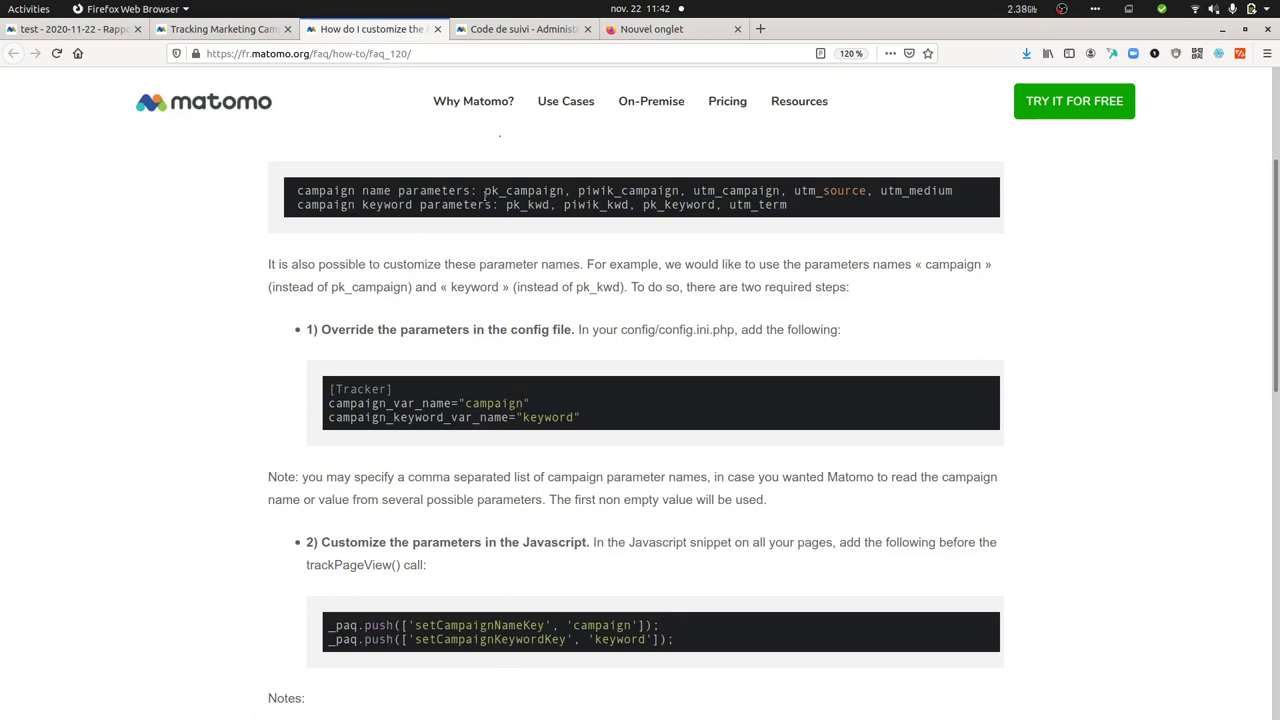
drag(484, 191, 998, 198)
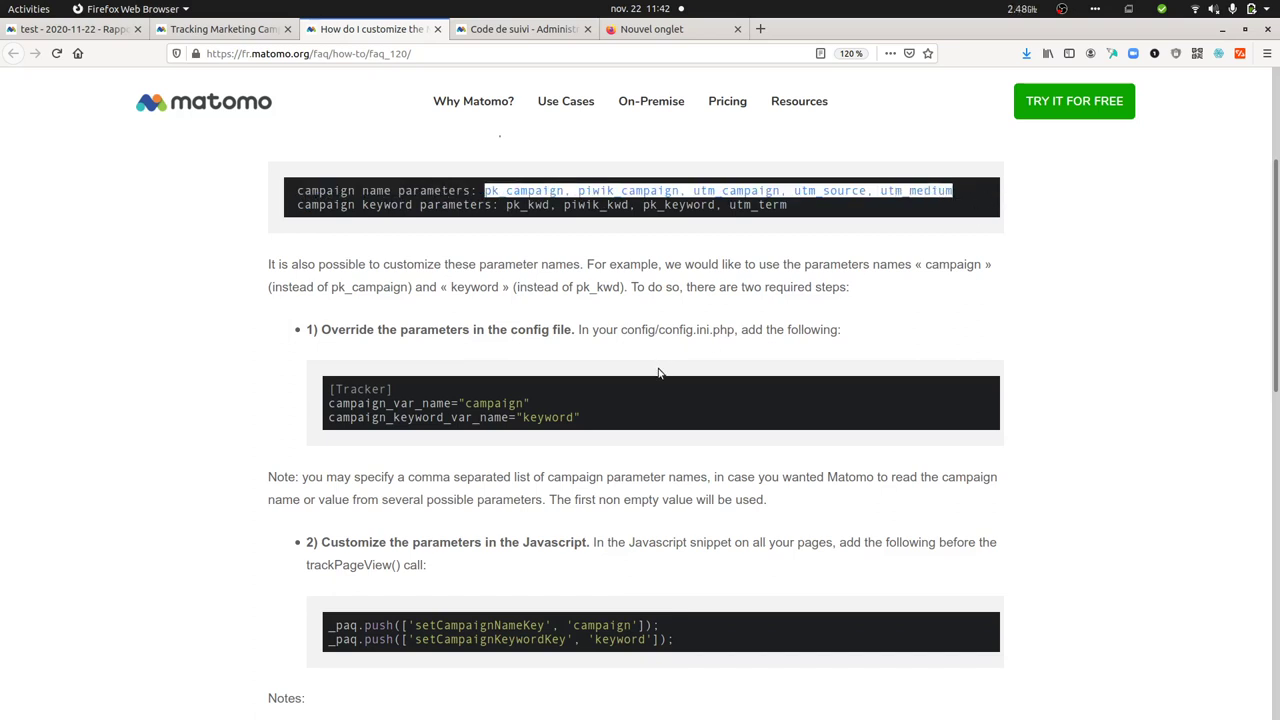
click(618, 401)
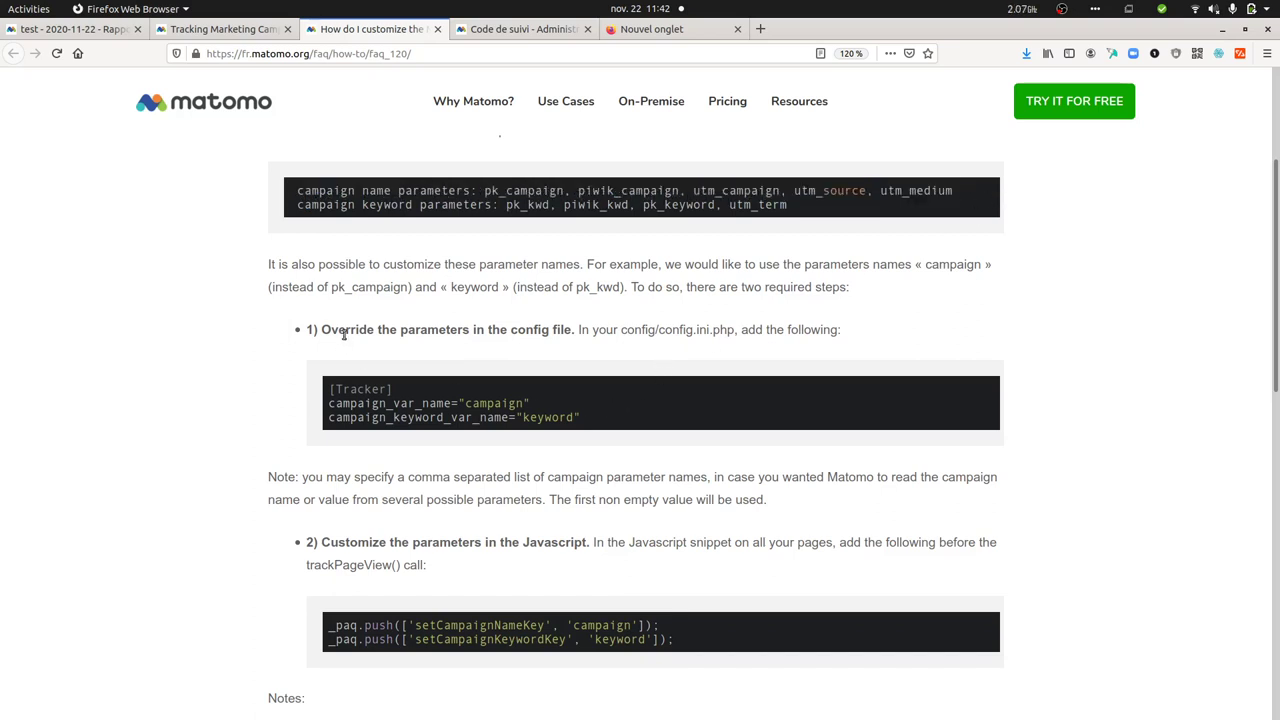
drag(510, 332, 622, 354)
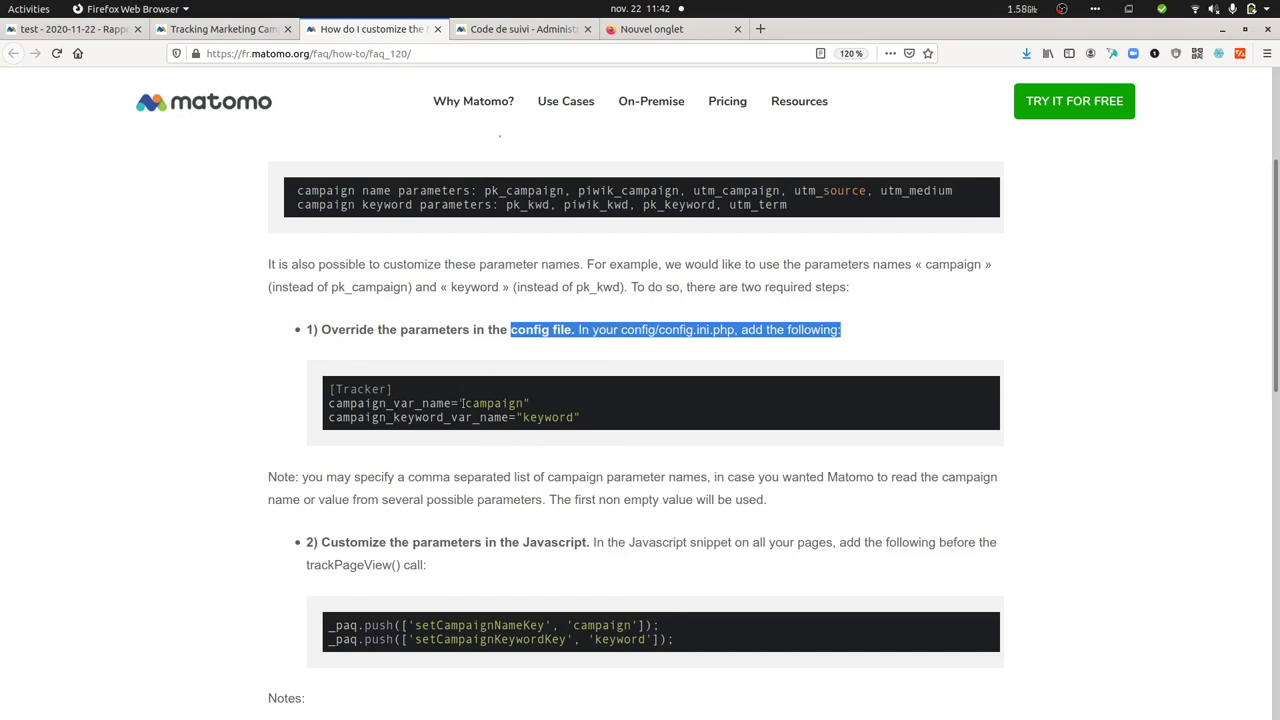
drag(463, 403, 522, 405)
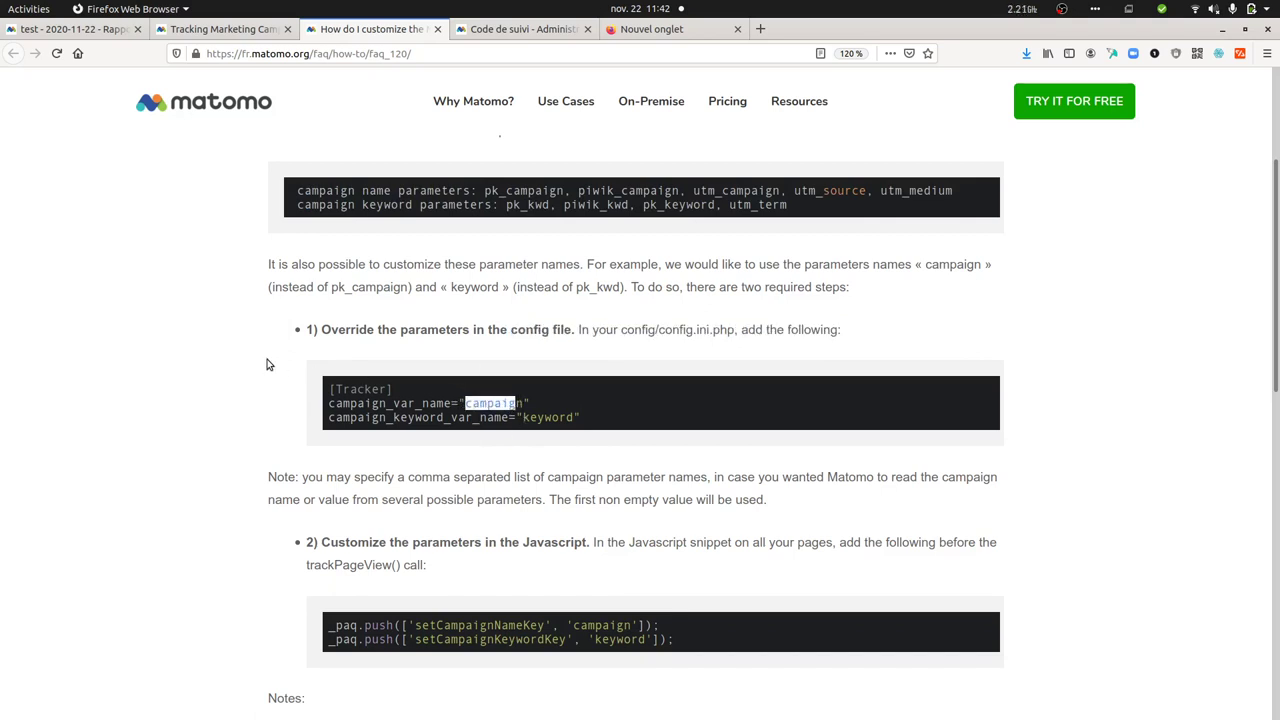
Go to the end of config.ini.php and check the [Tracker] campaign_var_name="gclid" setting.
mouse_move(5, 340)
click(12, 287)
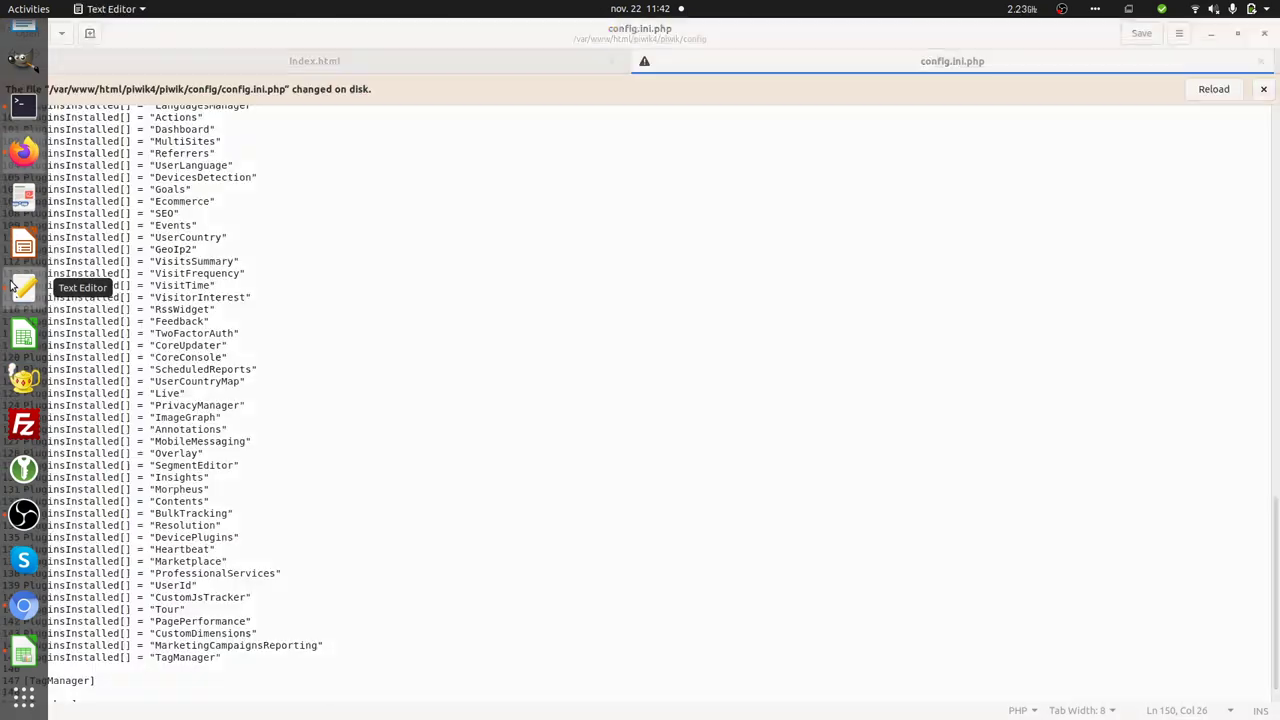
scroll(400, 354, up, 15)
scroll(400, 354, up, 15)
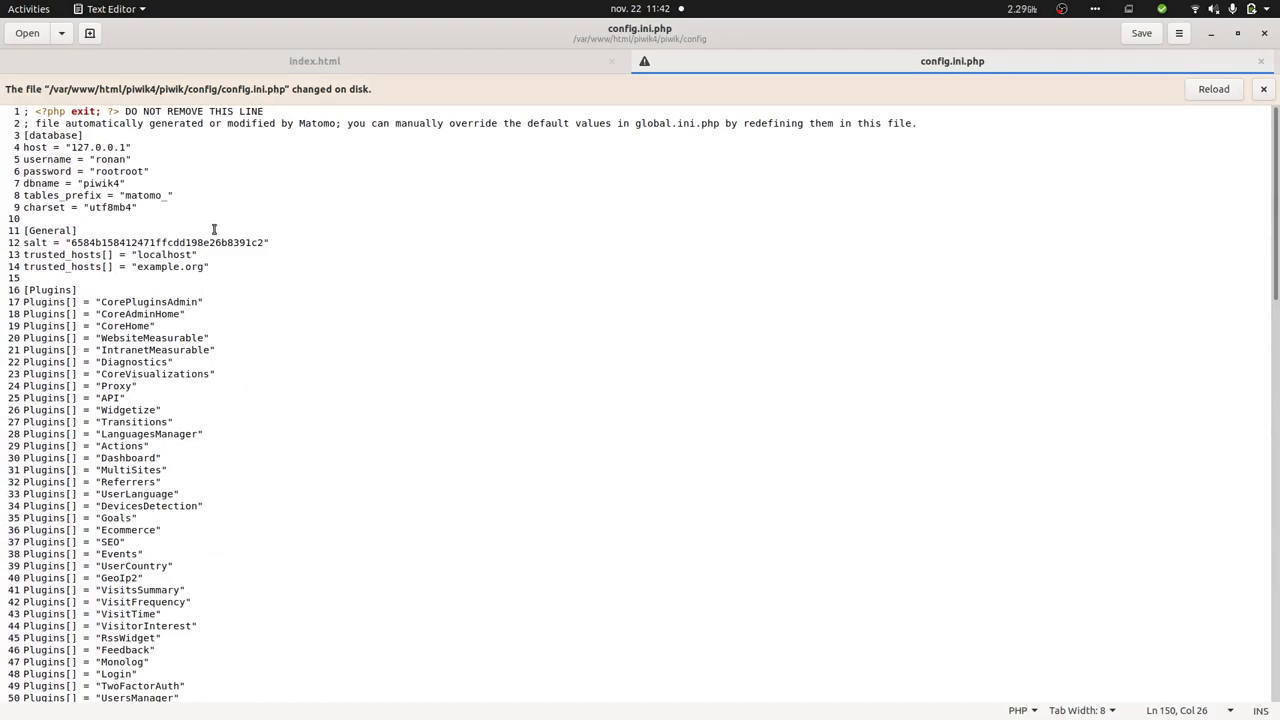
scroll(213, 229, down, 2)
scroll(213, 229, down, 20)
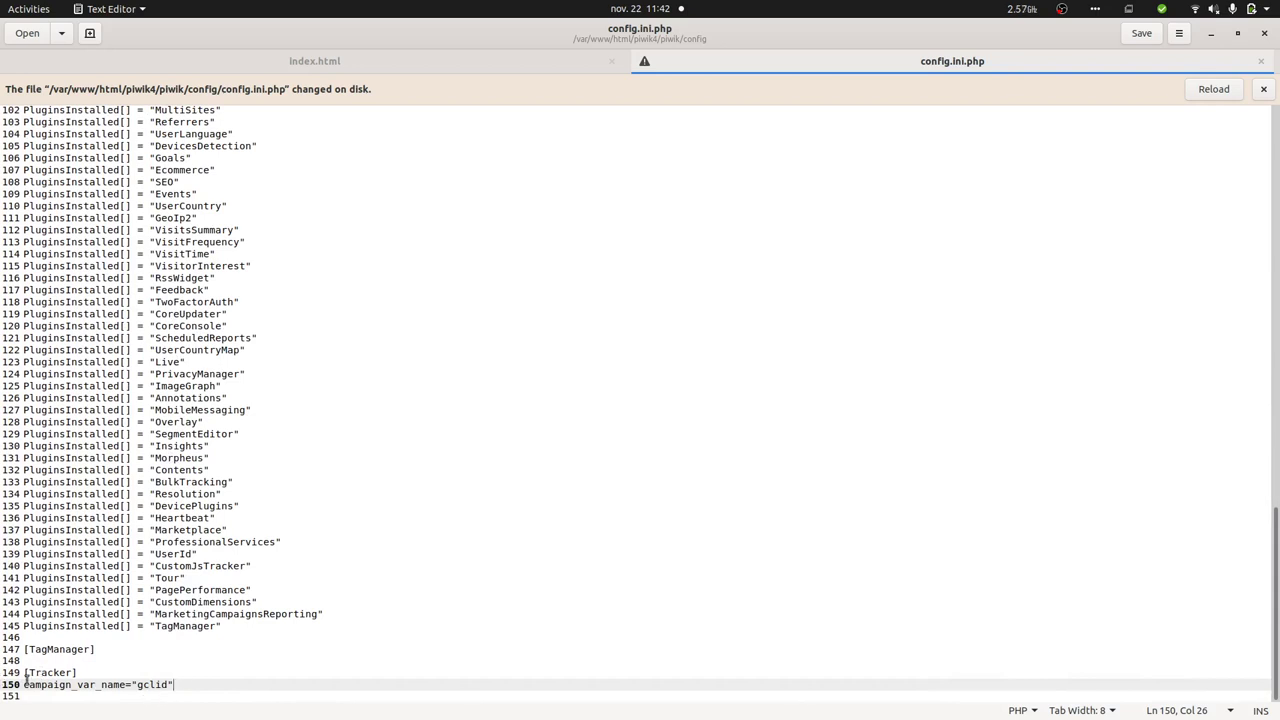
drag(26, 673, 180, 686)
click(137, 685)
Back in the browser, highlight the _paq.push setCampaignNameKey snippet in the campaign-parameter FAQ.
mouse_move(3, 215)
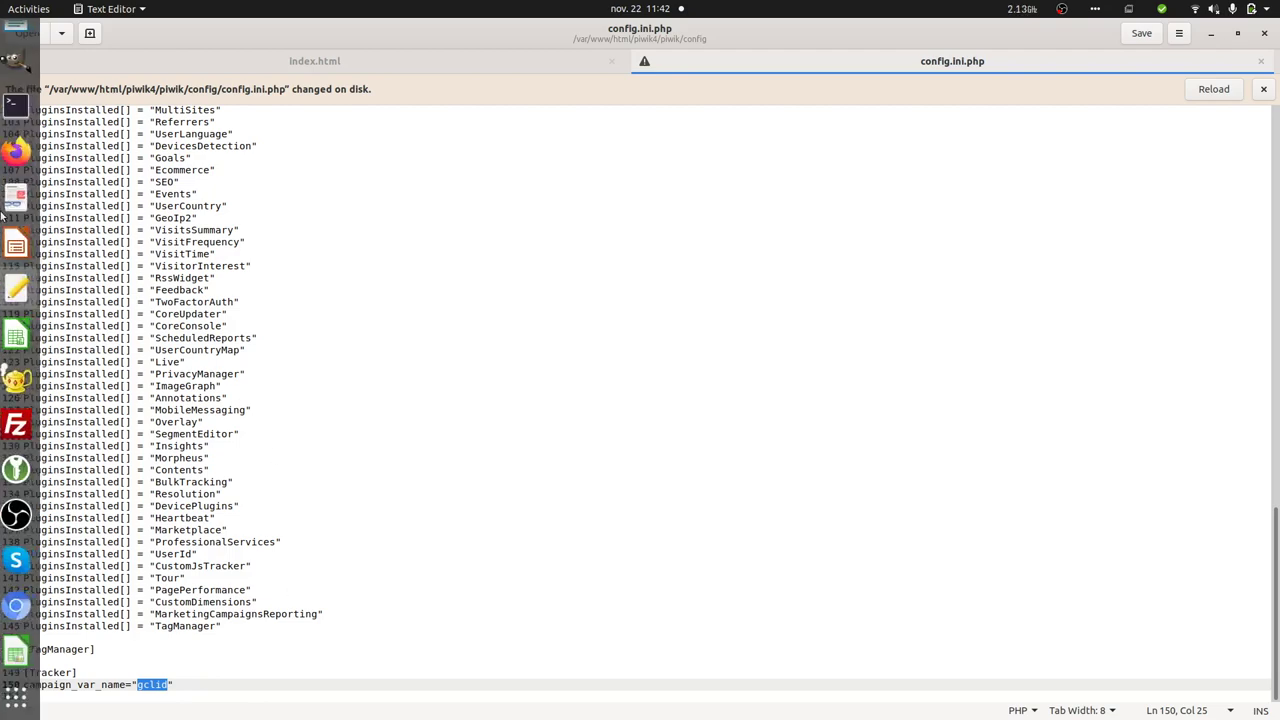
click(16, 152)
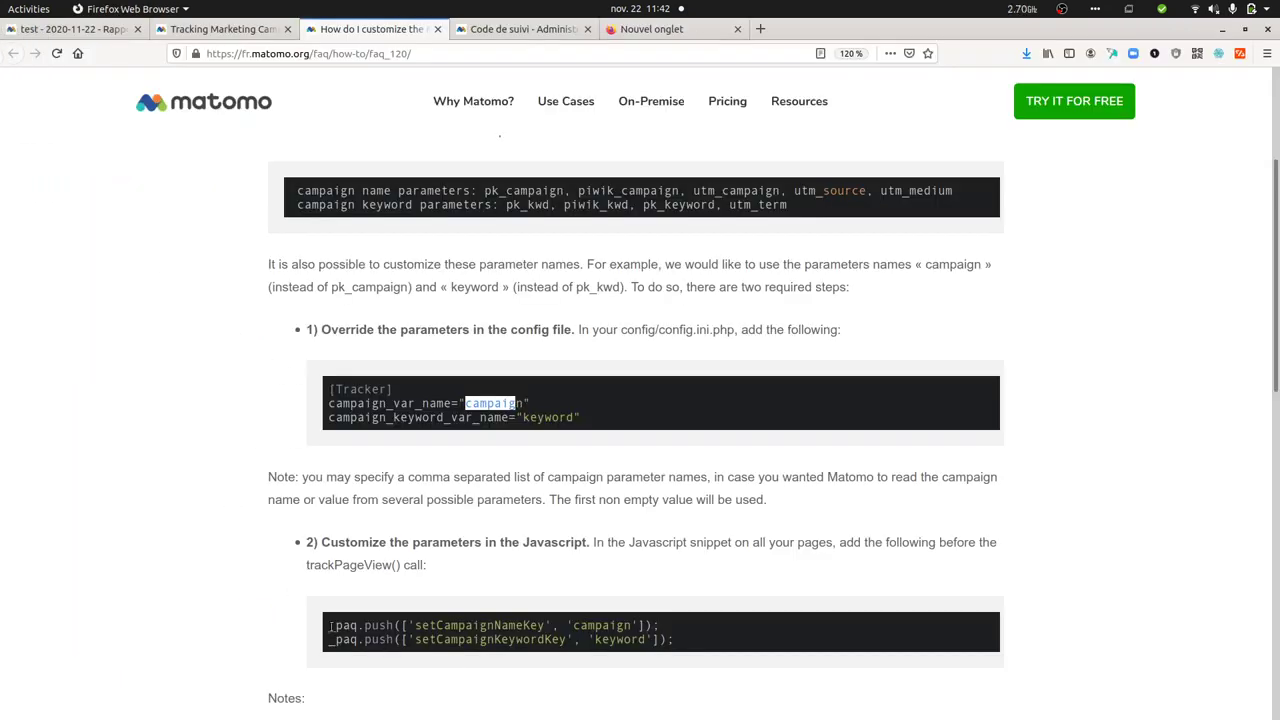
drag(328, 625, 668, 640)
drag(580, 625, 640, 625)
click(445, 529)
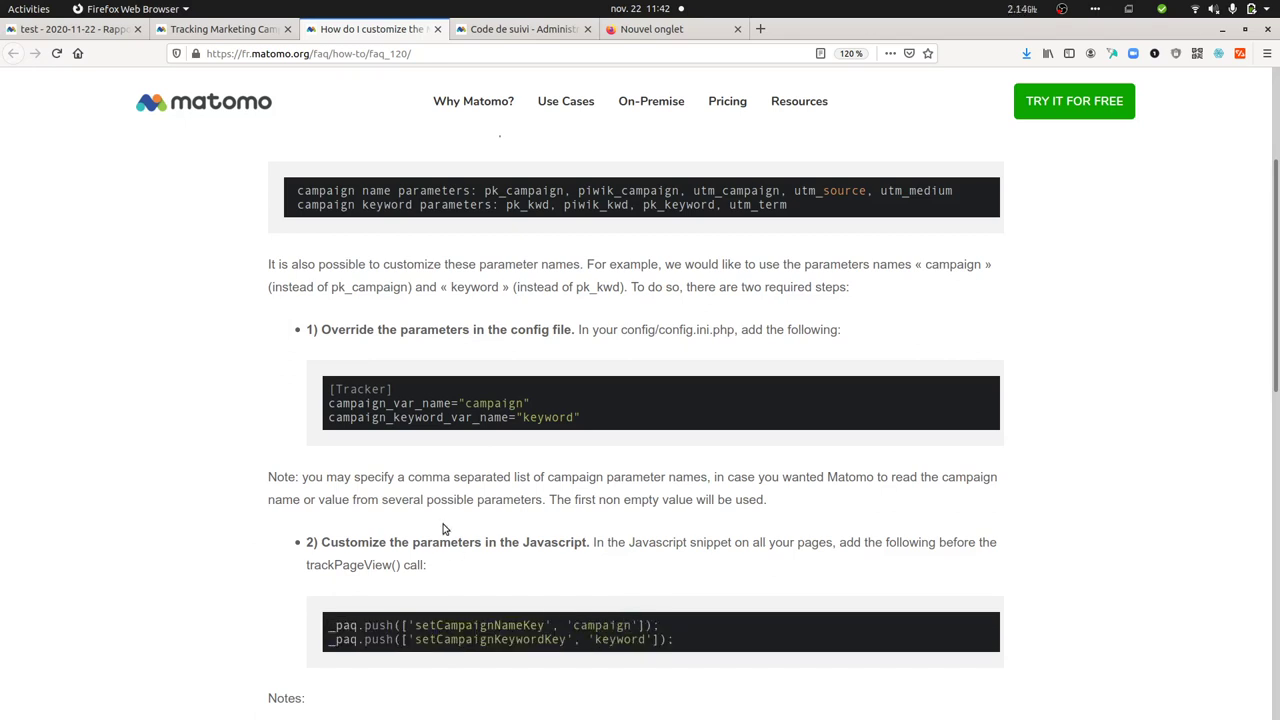
mouse_move(17, 350)
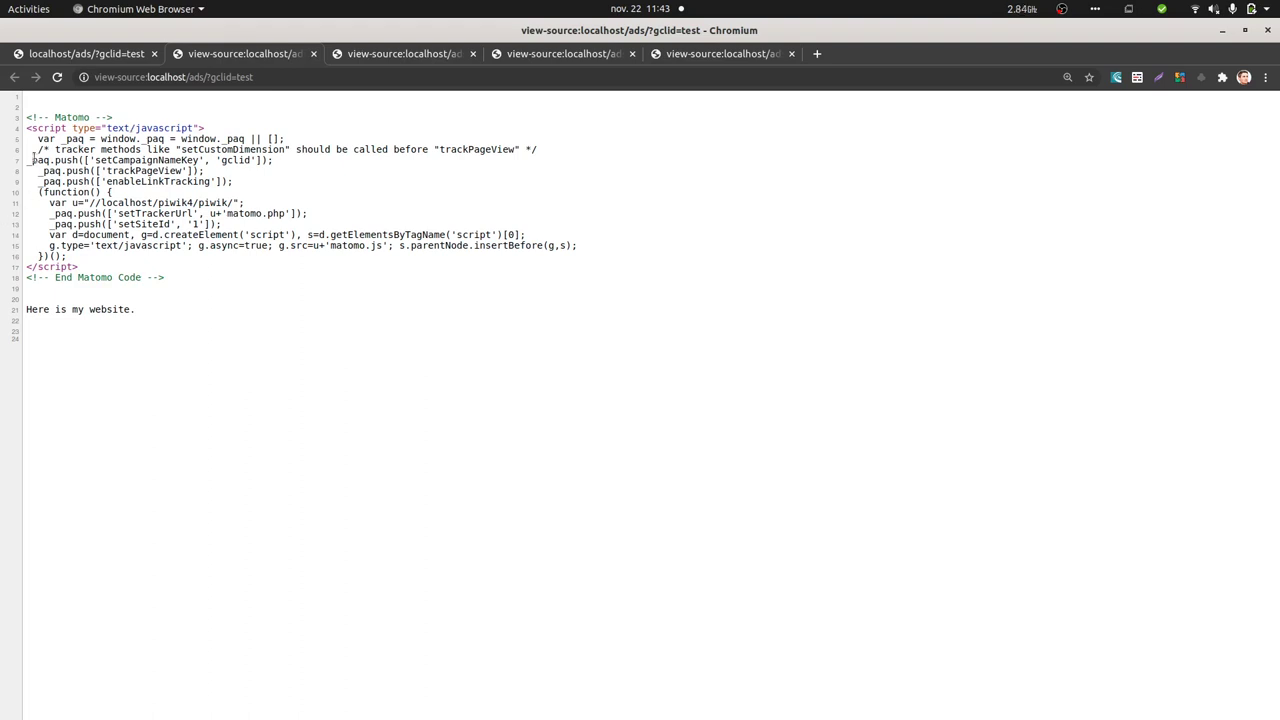
drag(27, 160, 284, 165)
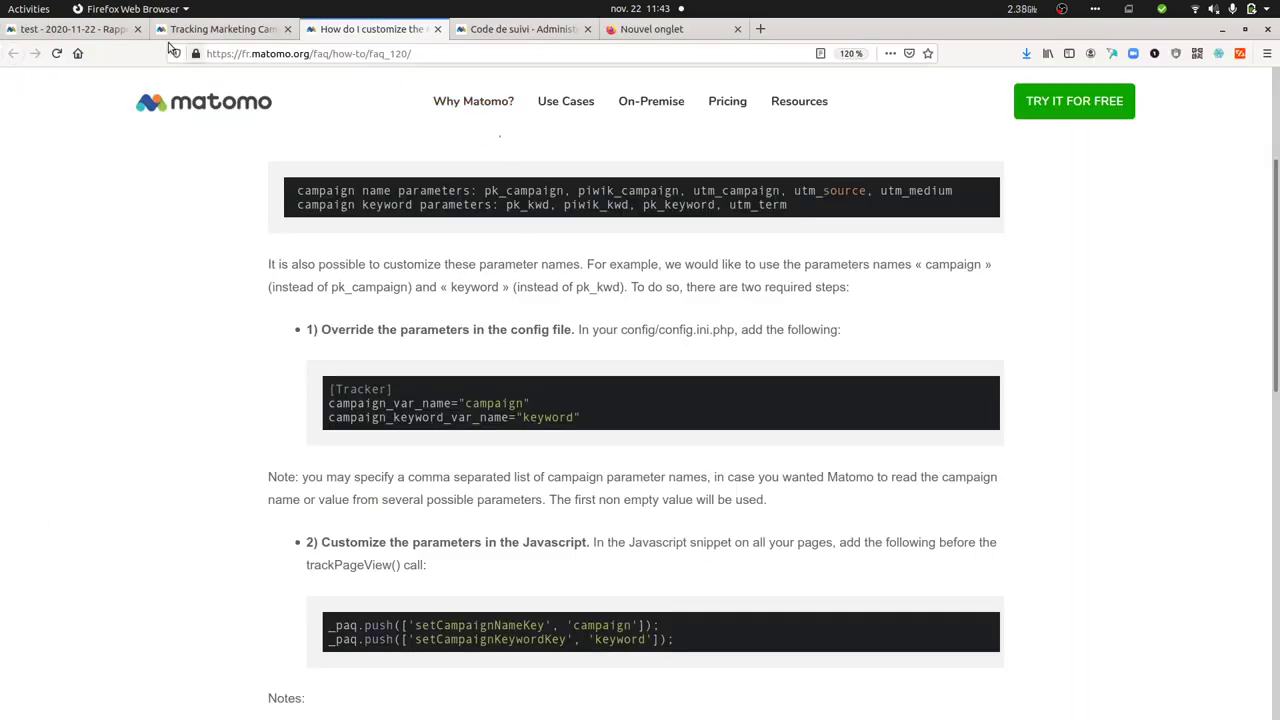
Open Visiteurs > Journal des Visites and reload it to show the 888888 and 9999999 visits.
click(104, 30)
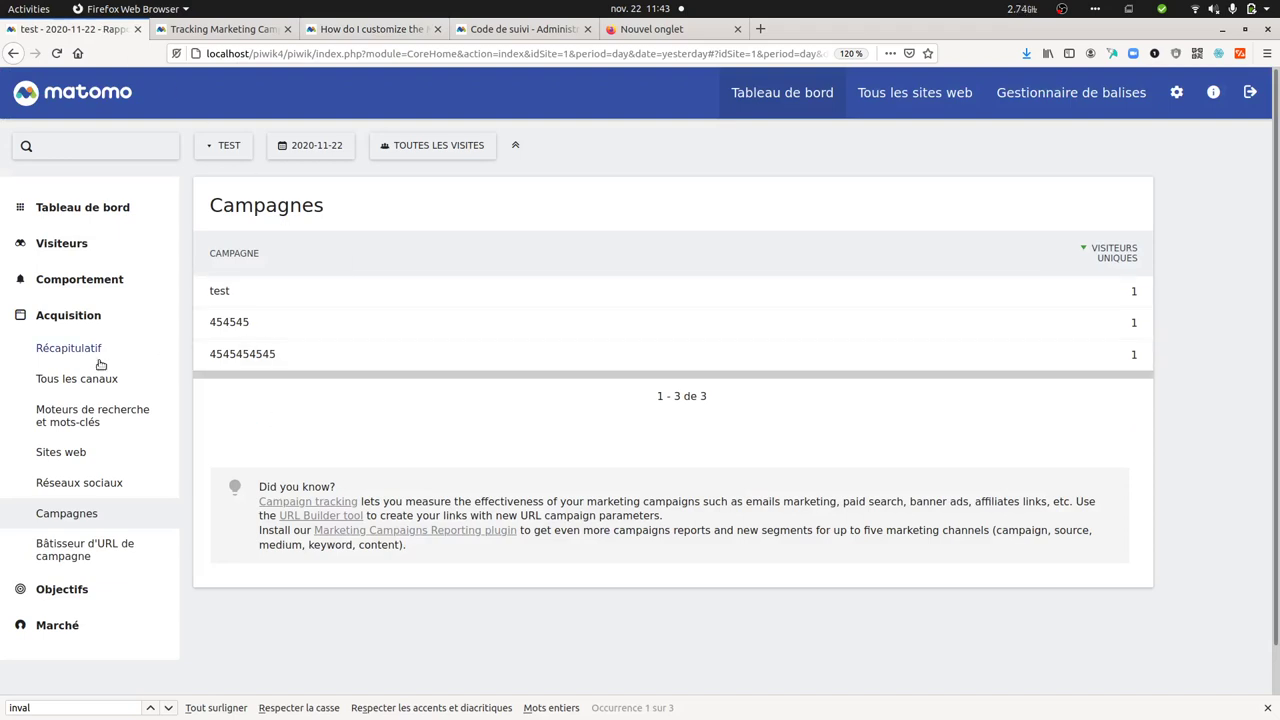
click(113, 255)
click(113, 306)
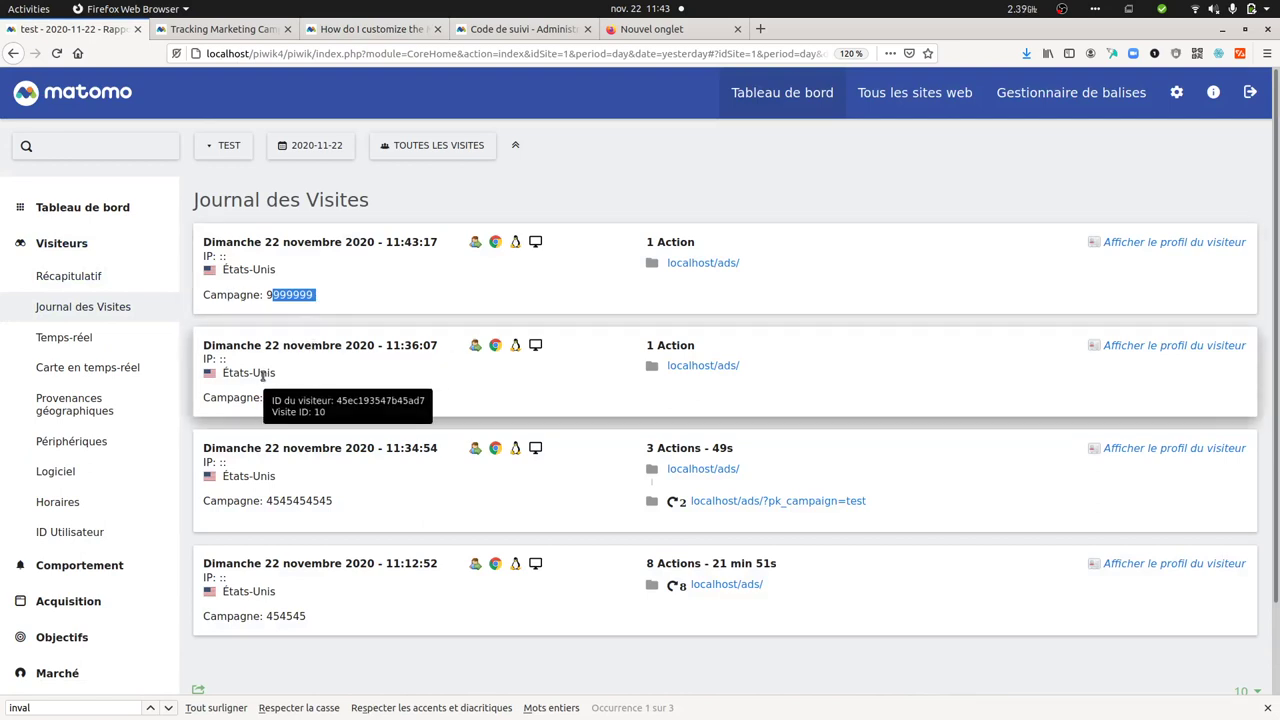
mouse_move(40, 625)
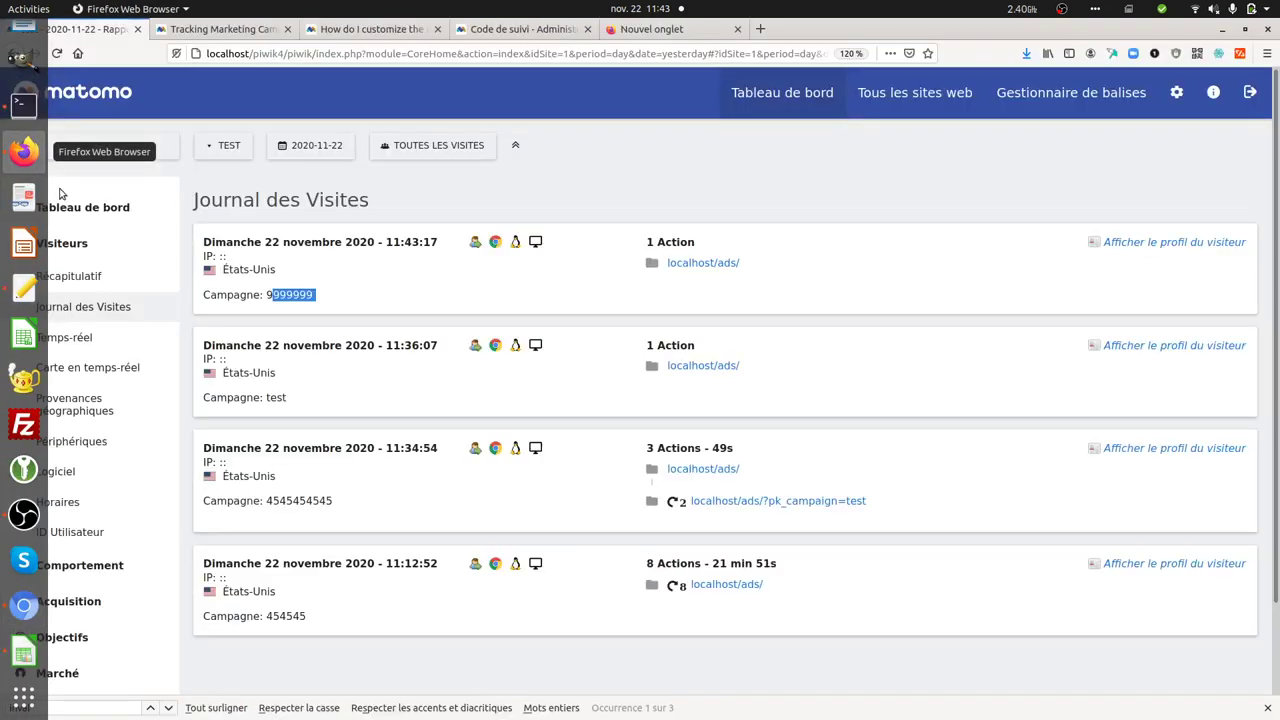
key(F5)
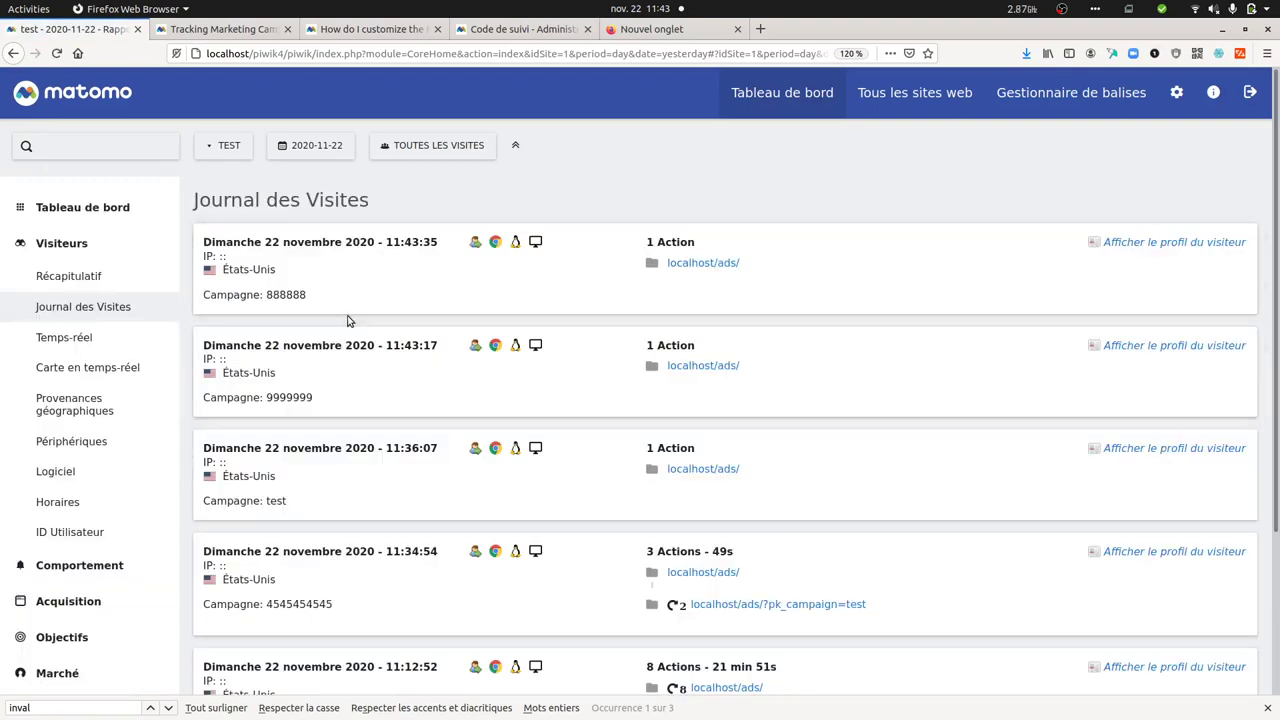
click(74, 240)
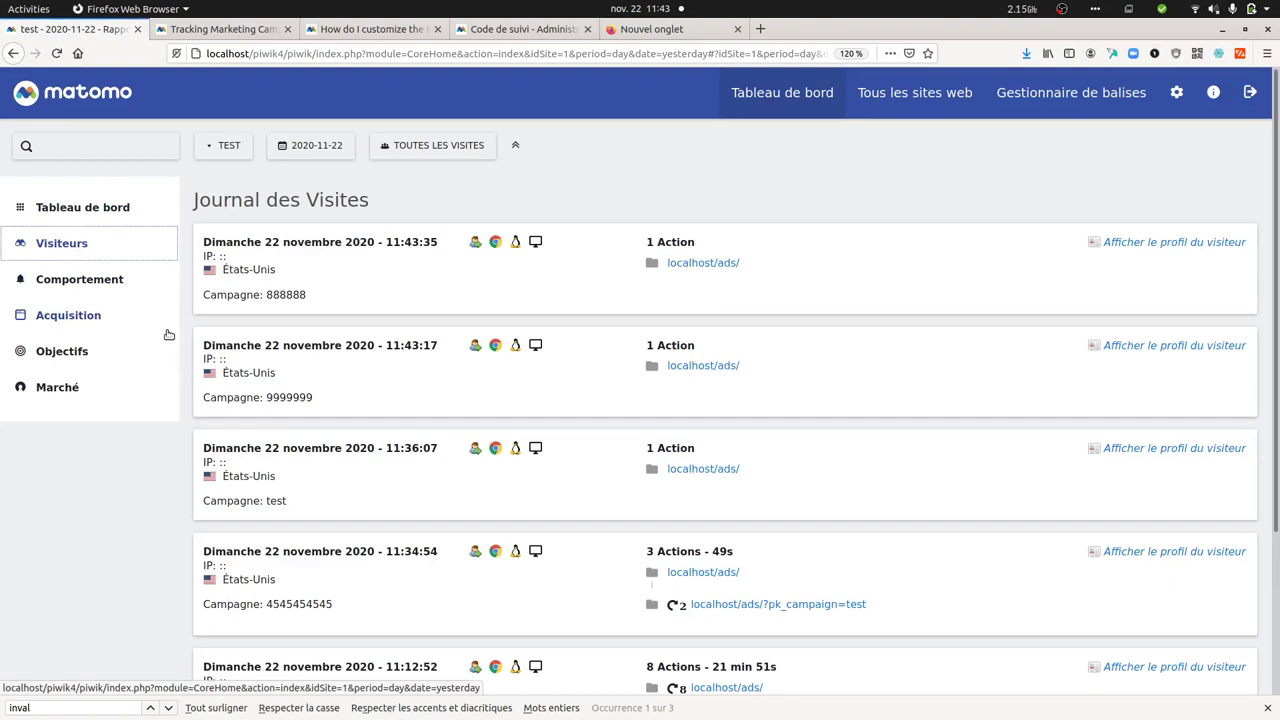
scroll(314, 343, down, 2)
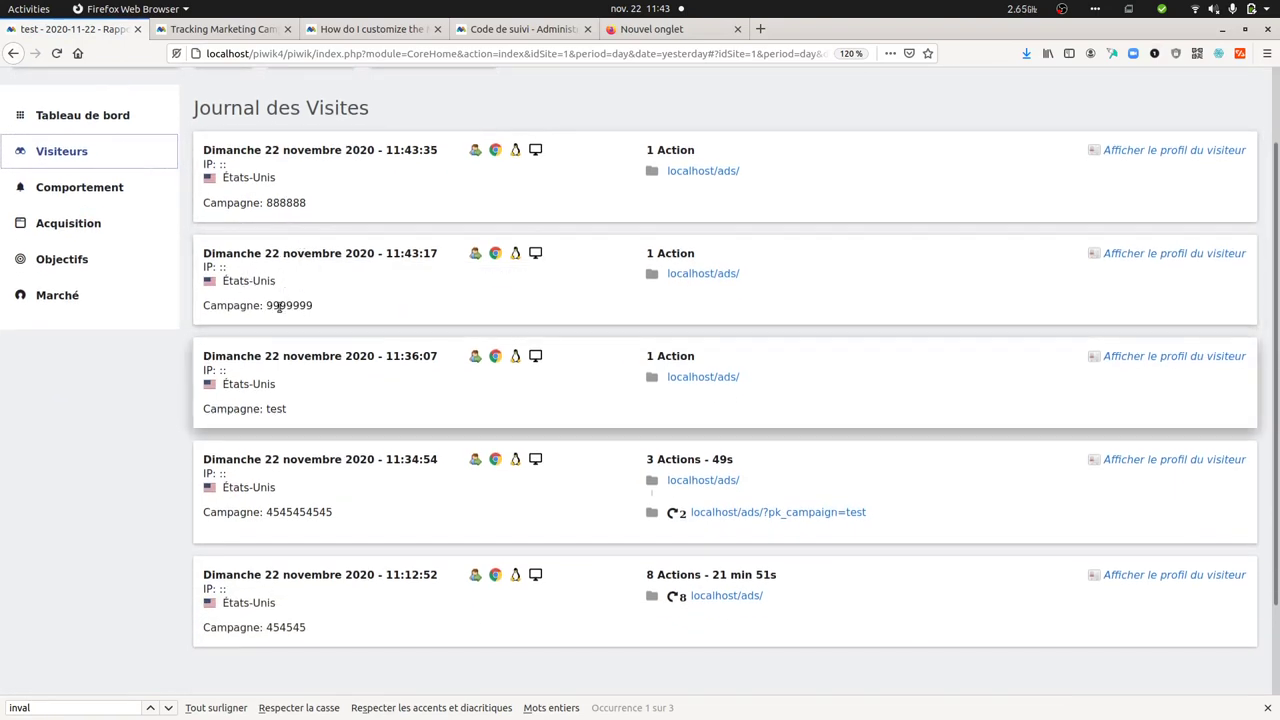
click(66, 225)
click(91, 424)
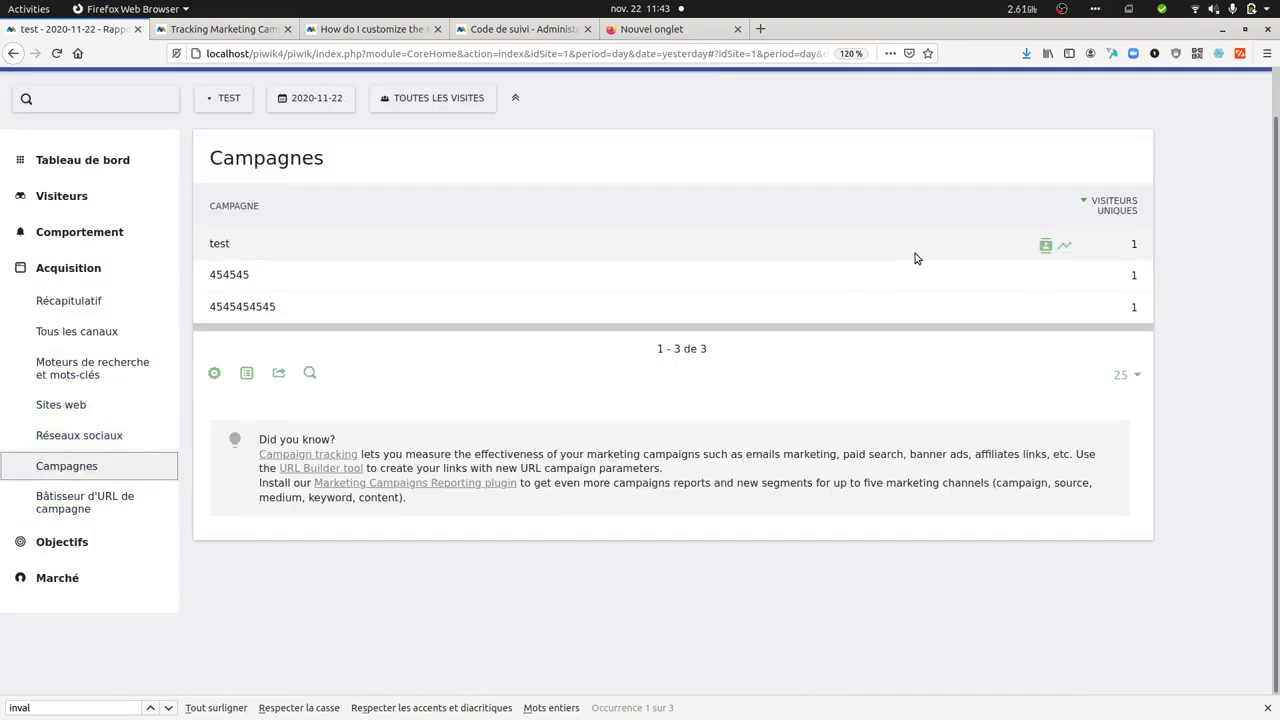
scroll(900, 250, up, 1)
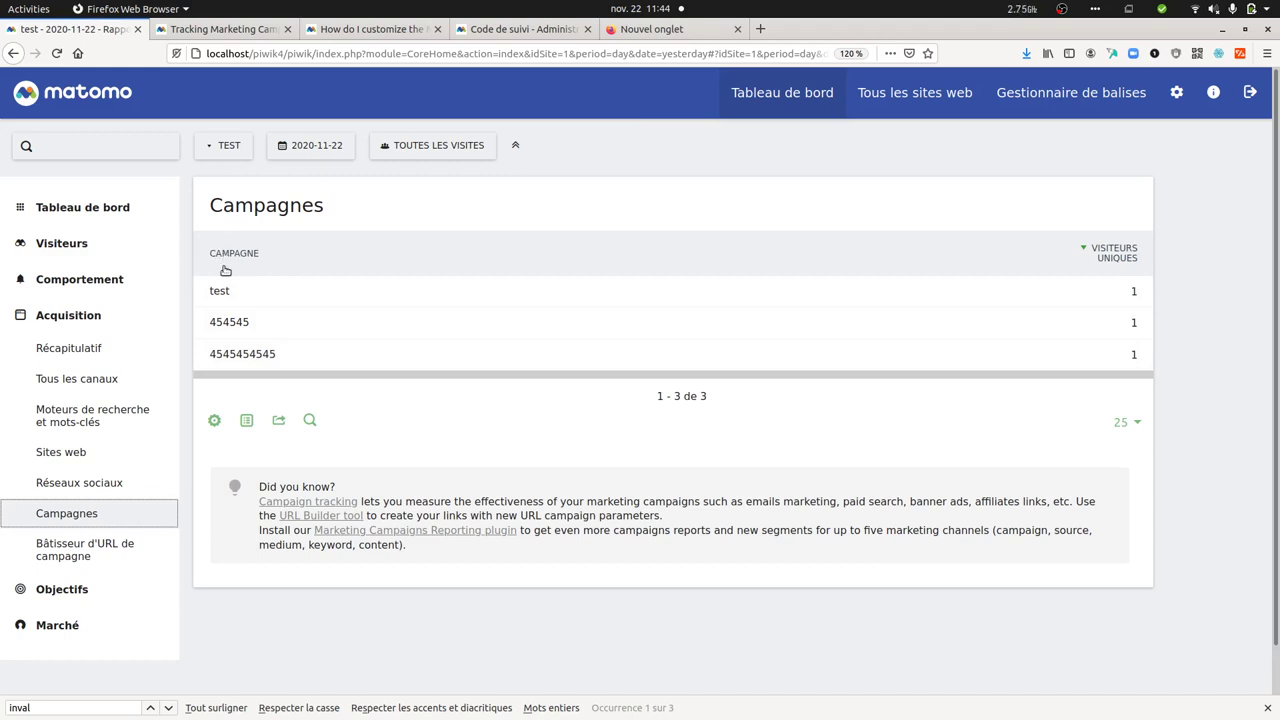
Invalidate all historical reports via Invalider les rapports, confirm with OUI, and go to Tableau de bord.
click(1176, 92)
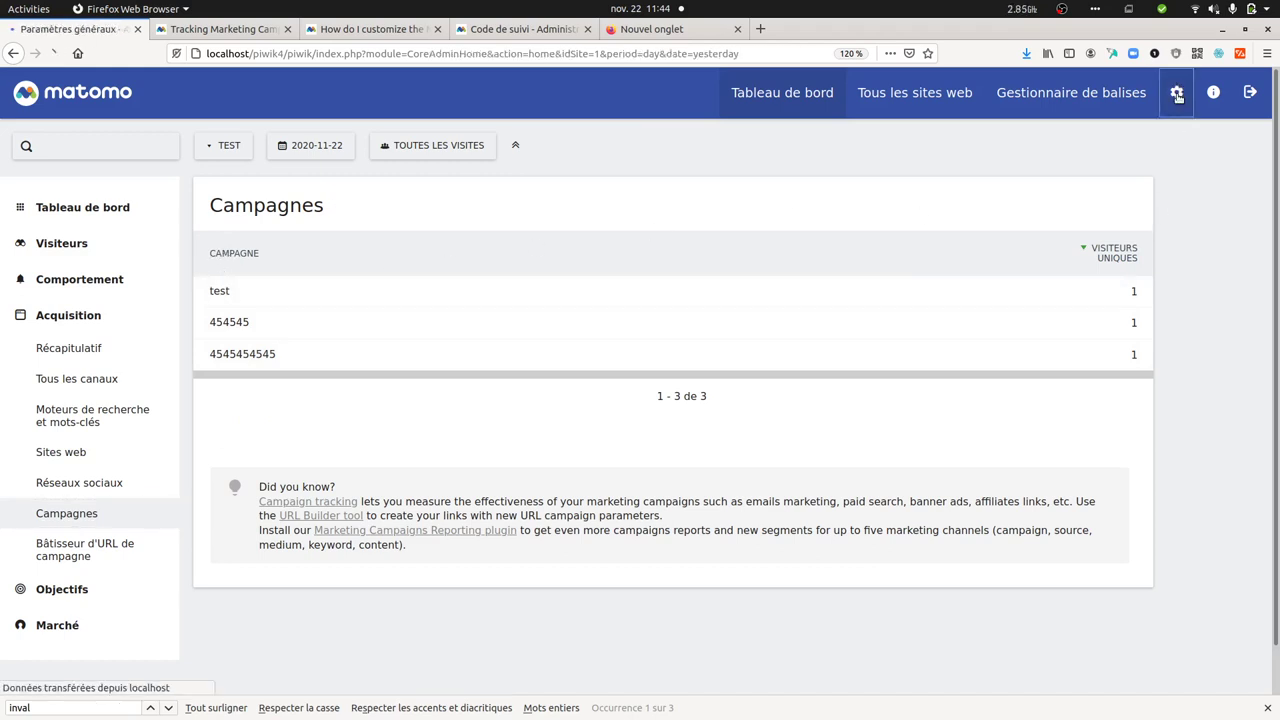
click(78, 388)
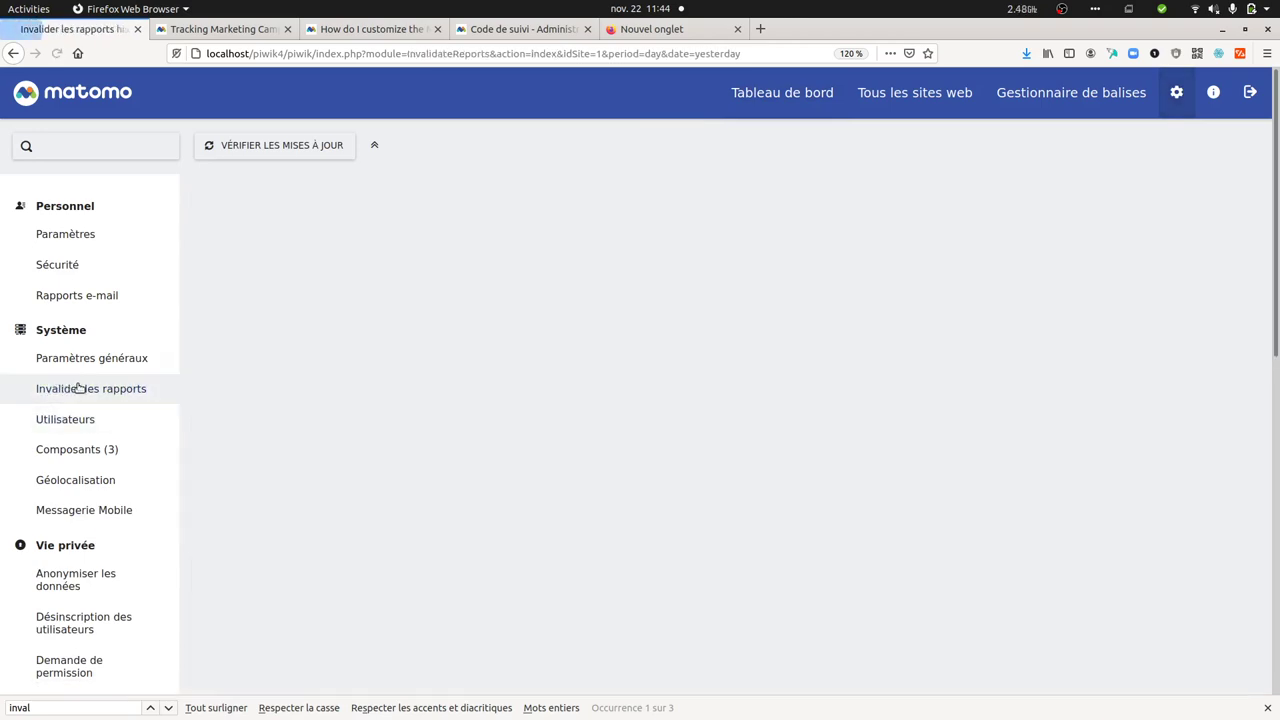
click(331, 617)
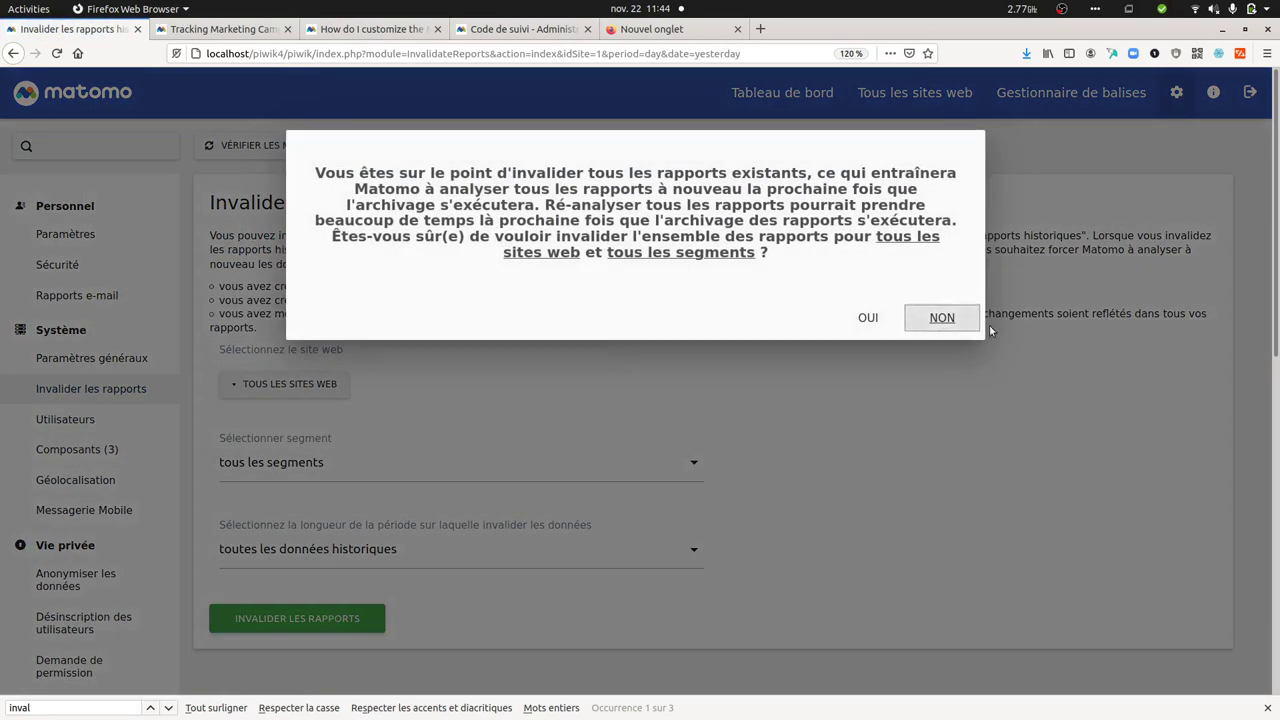
click(864, 318)
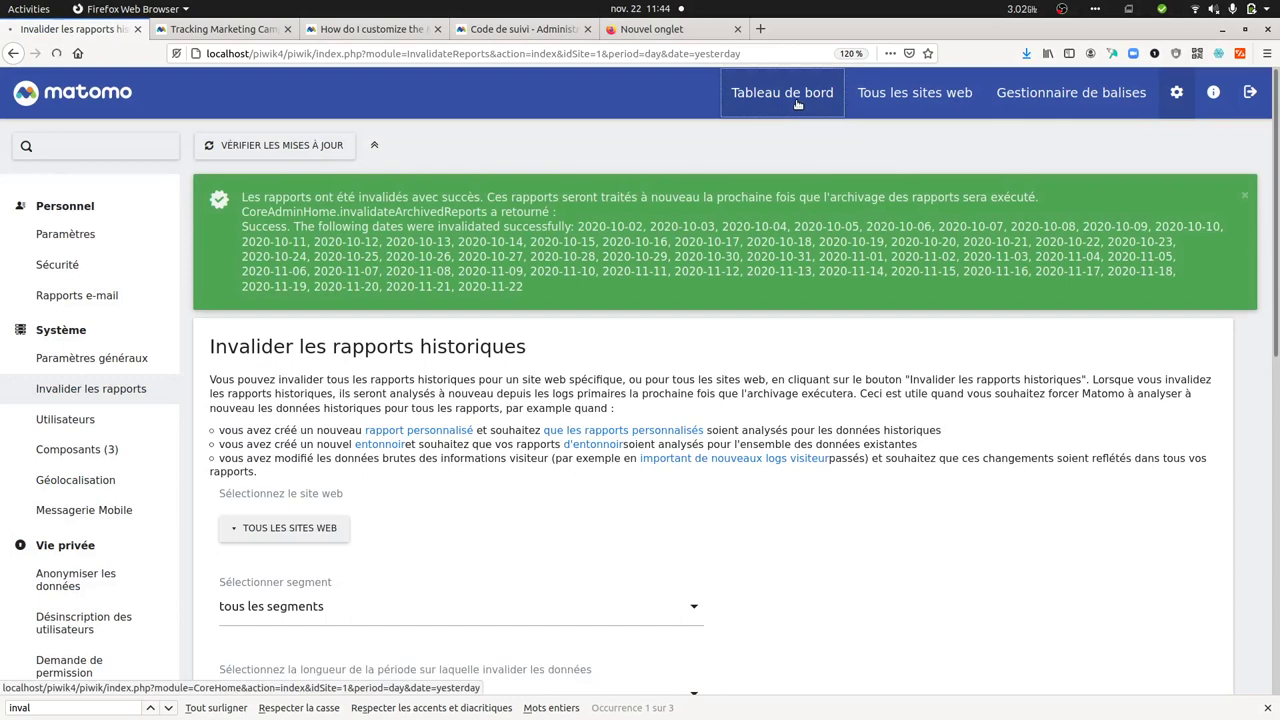
click(765, 105)
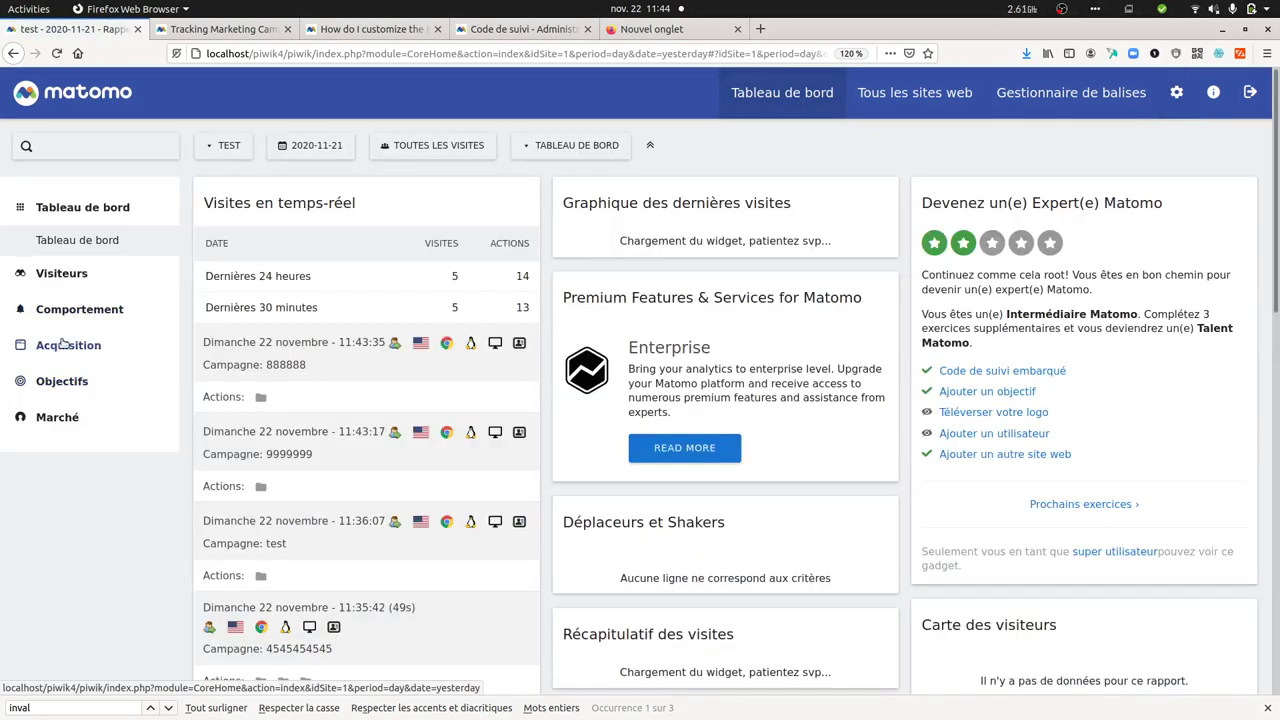
Show the 22 November Campagnes report with 888888 and 9999999, then open Moteurs de recherche et mots-clés.
click(66, 346)
click(90, 513)
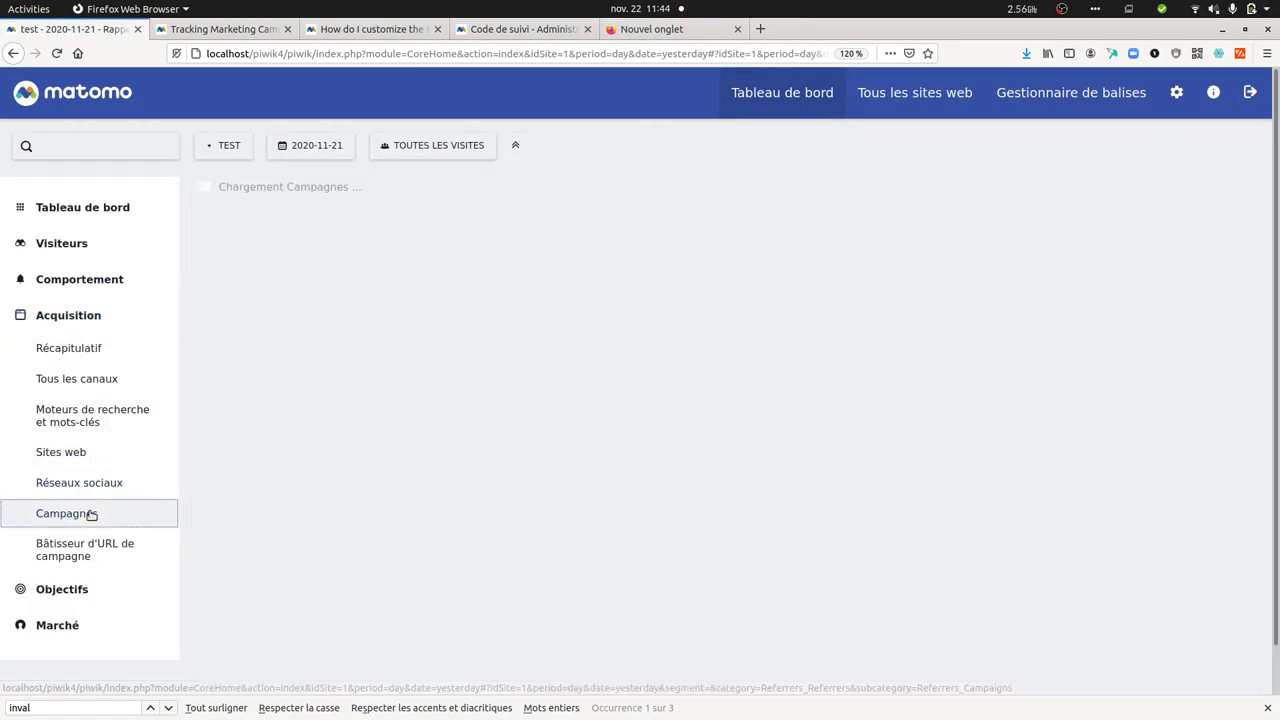
click(314, 145)
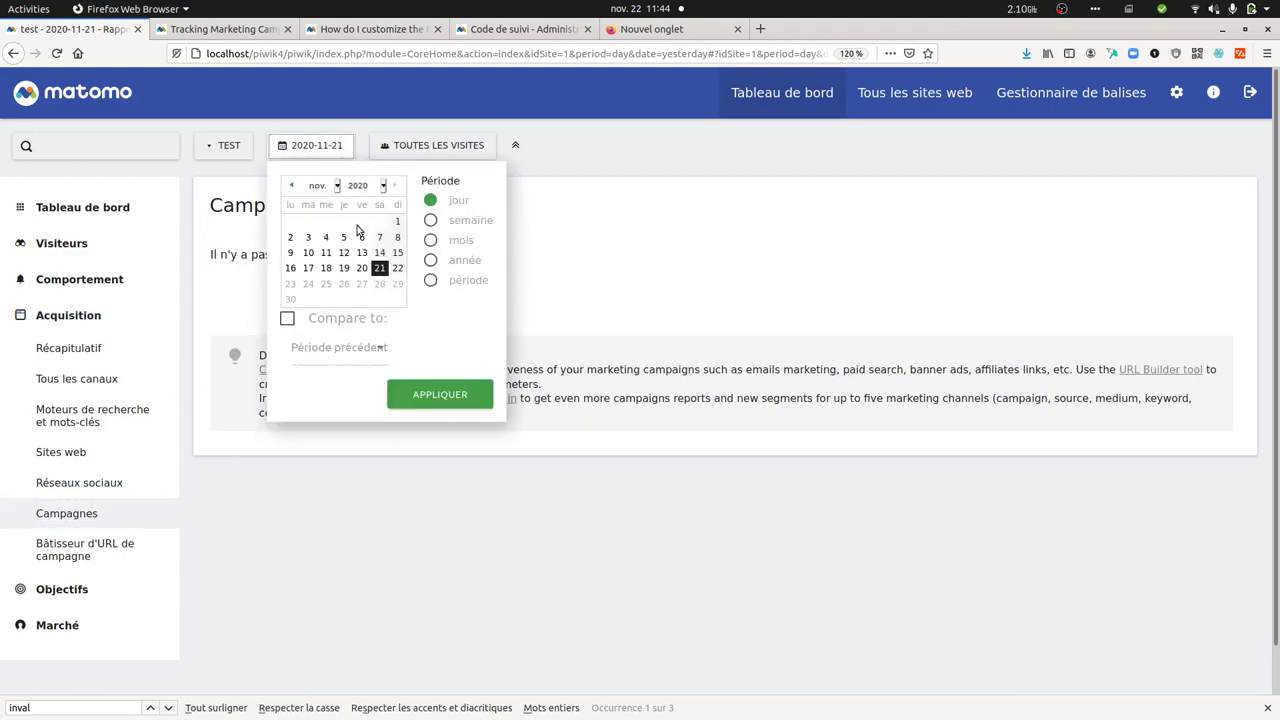
click(397, 269)
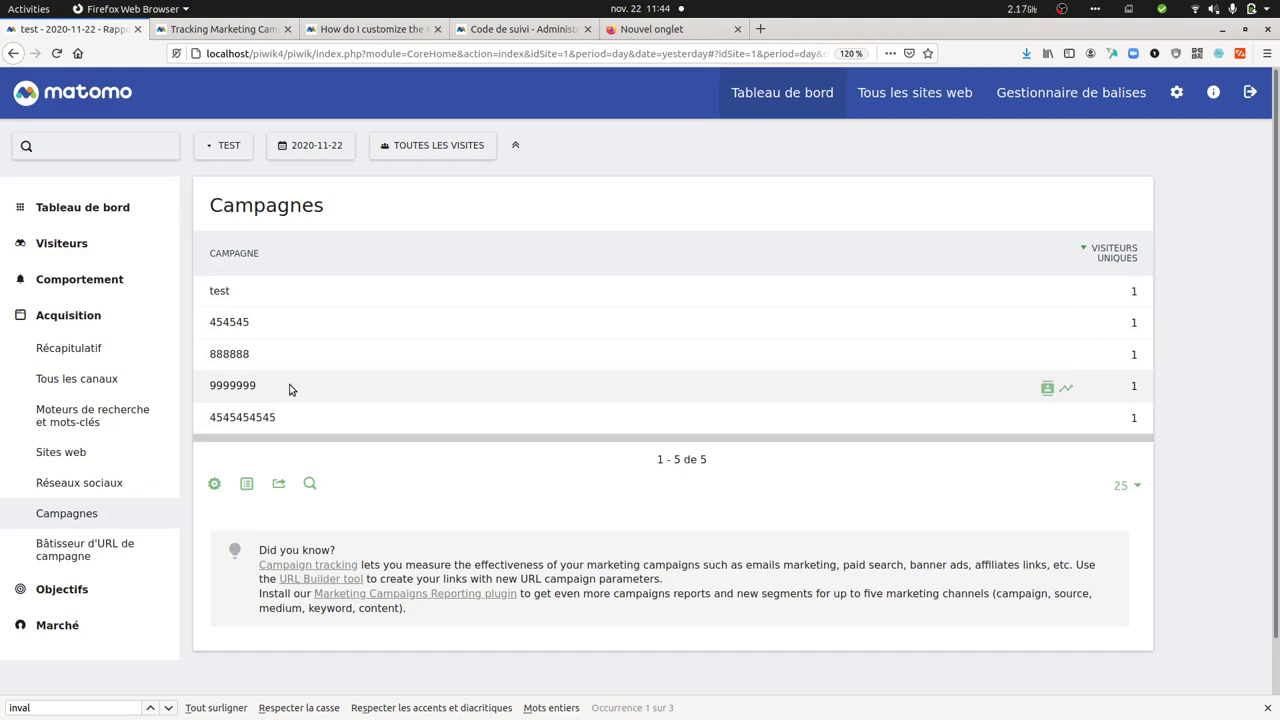
click(115, 412)
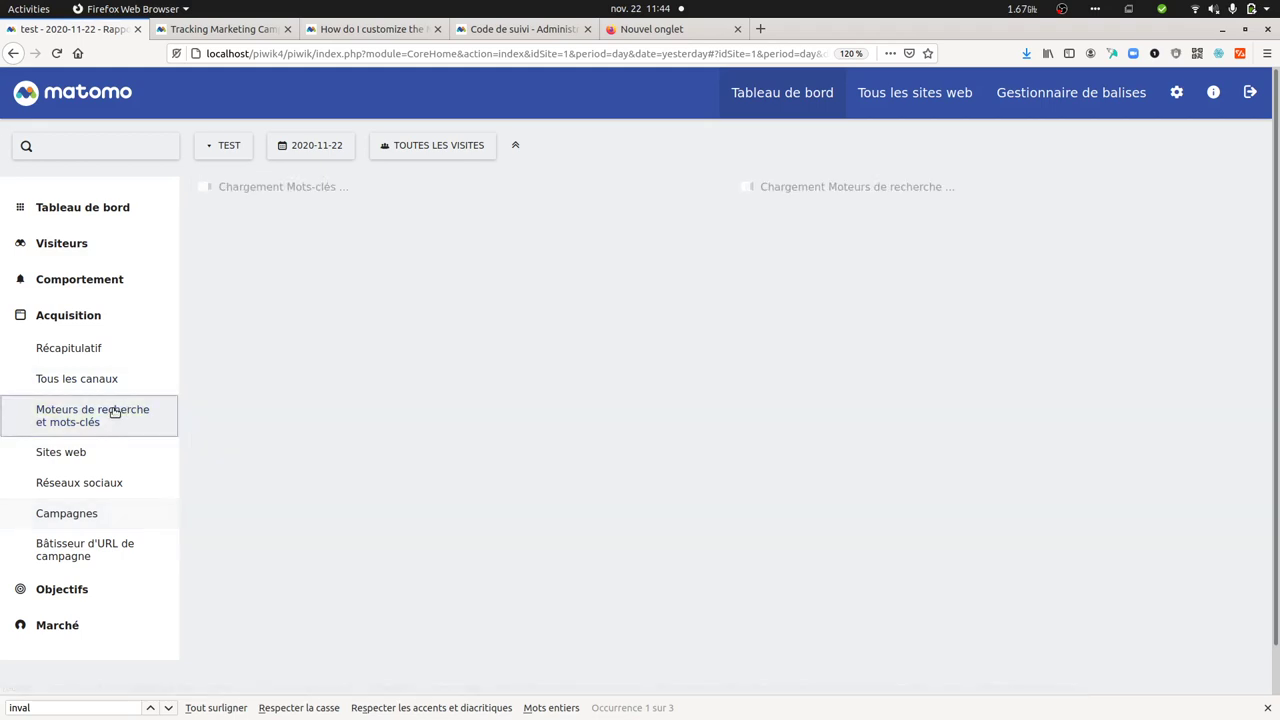